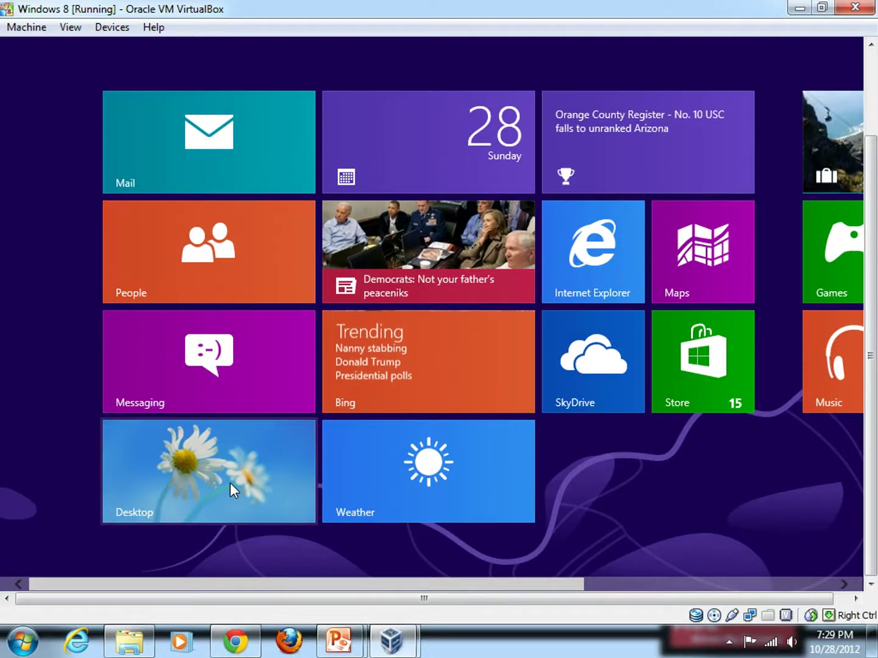
Step: Switch to the Windows 8 desktop and launch Google Chrome on a New Tab page
left_click(230, 483)
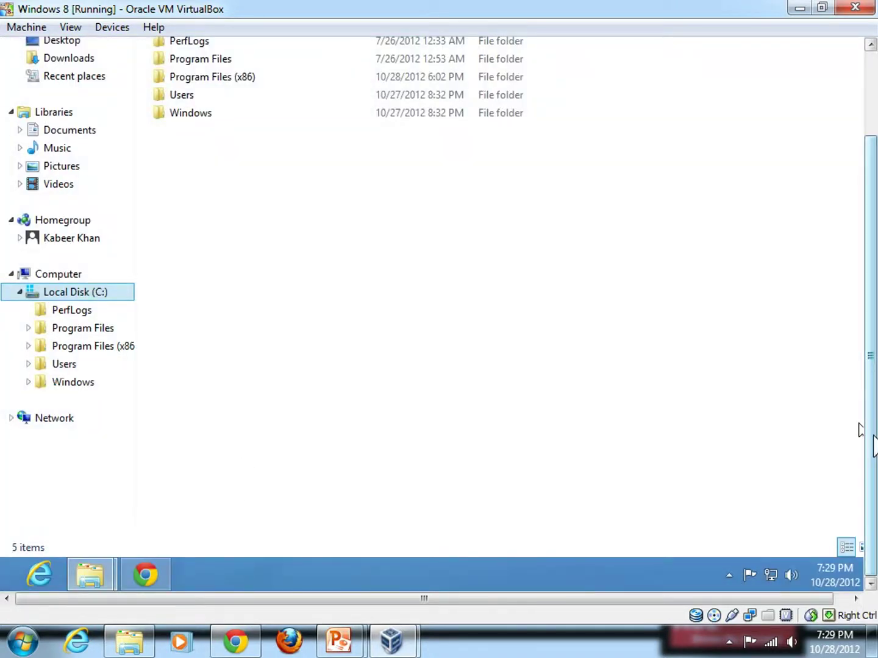
scroll(860, 431, "up", 3)
scroll(860, 463, "down", 3)
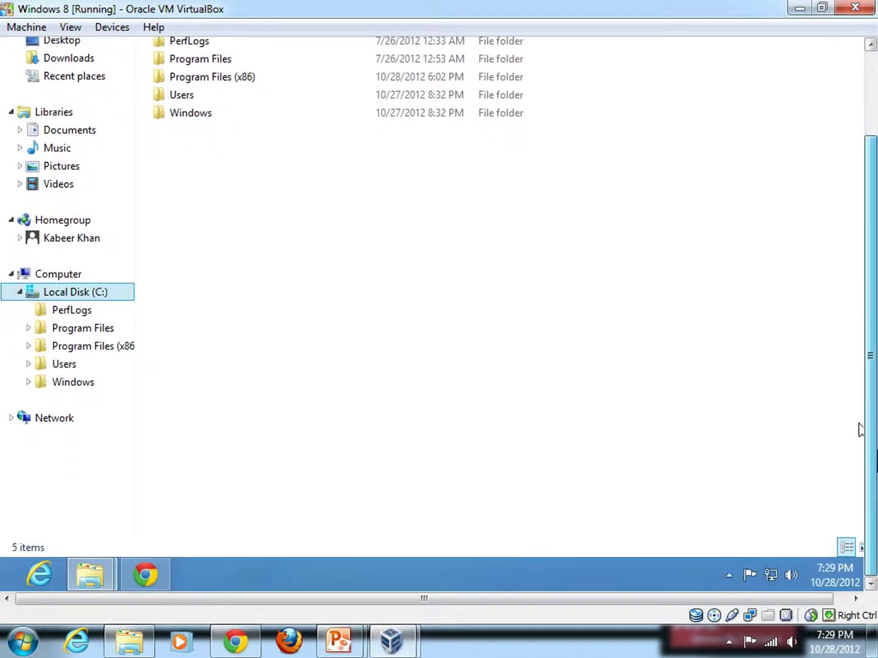
left_click(170, 586)
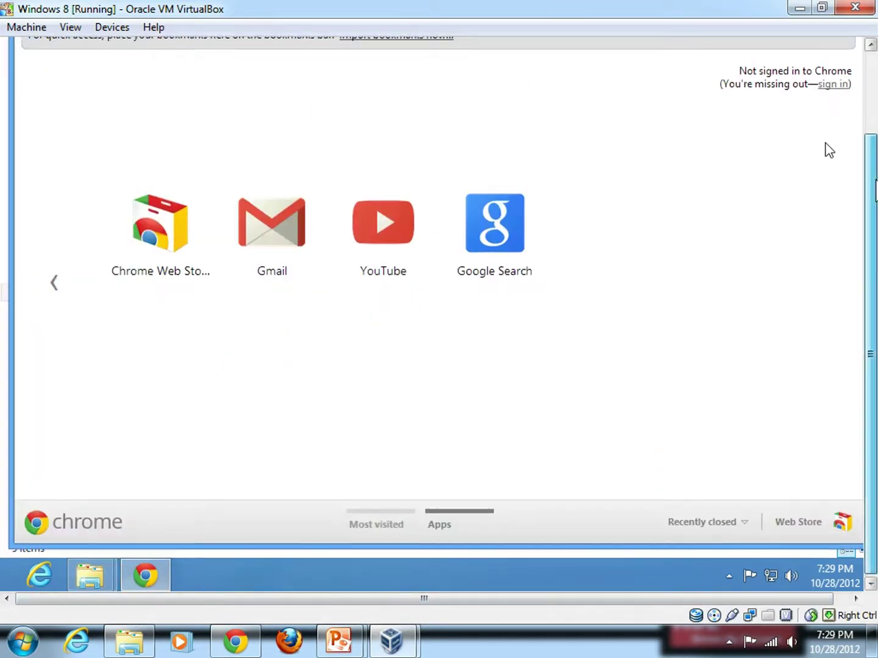
scroll(826, 149, "up", 3)
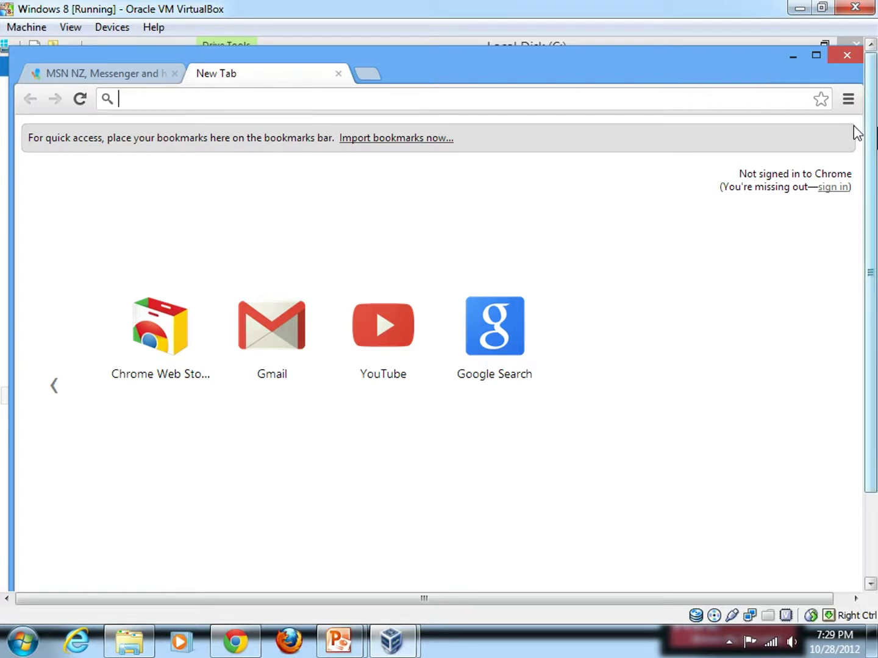
Step: Load the apachefriends.org website from the suggested address
type("apachefriends.org")
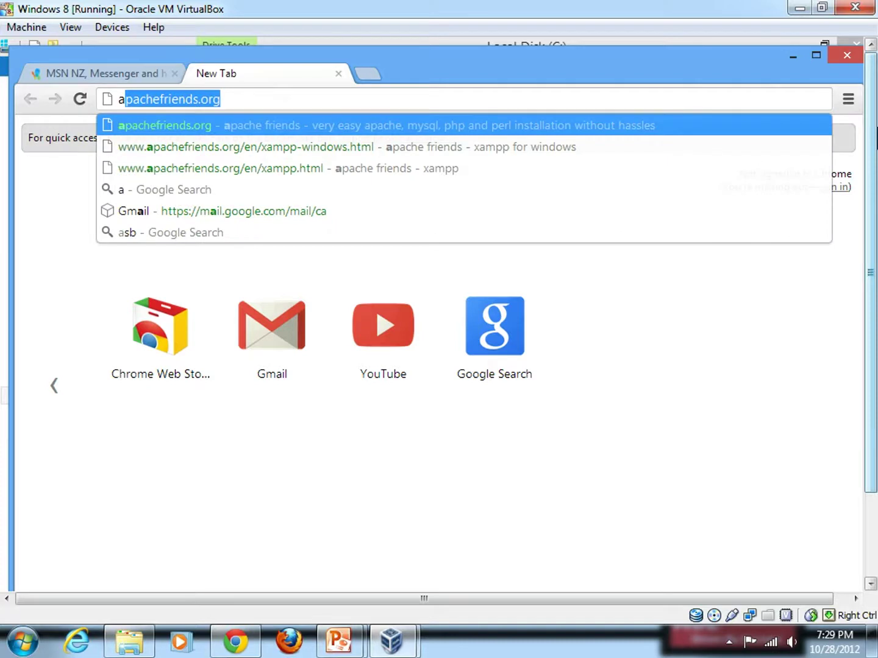
key("End")
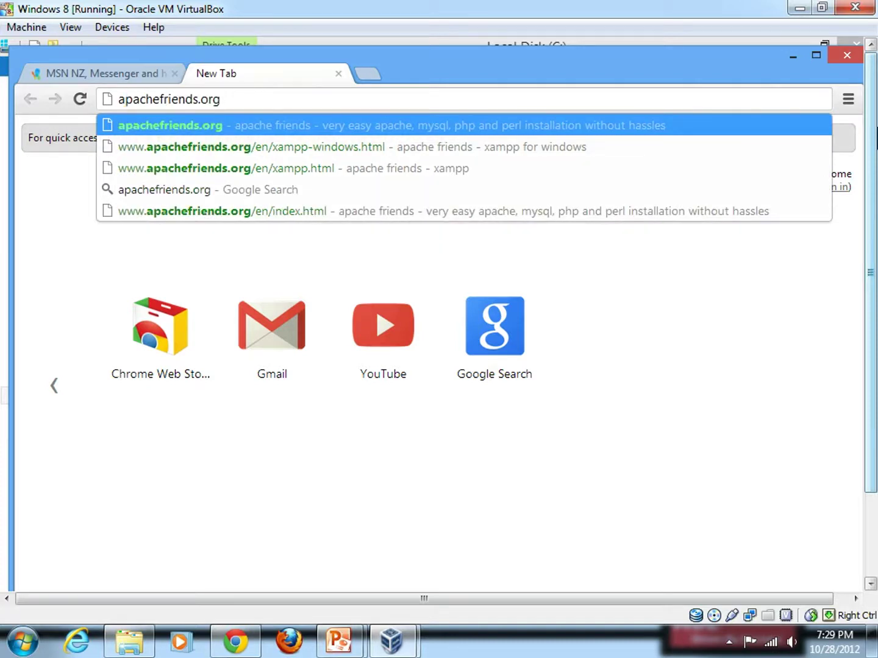
key("Return")
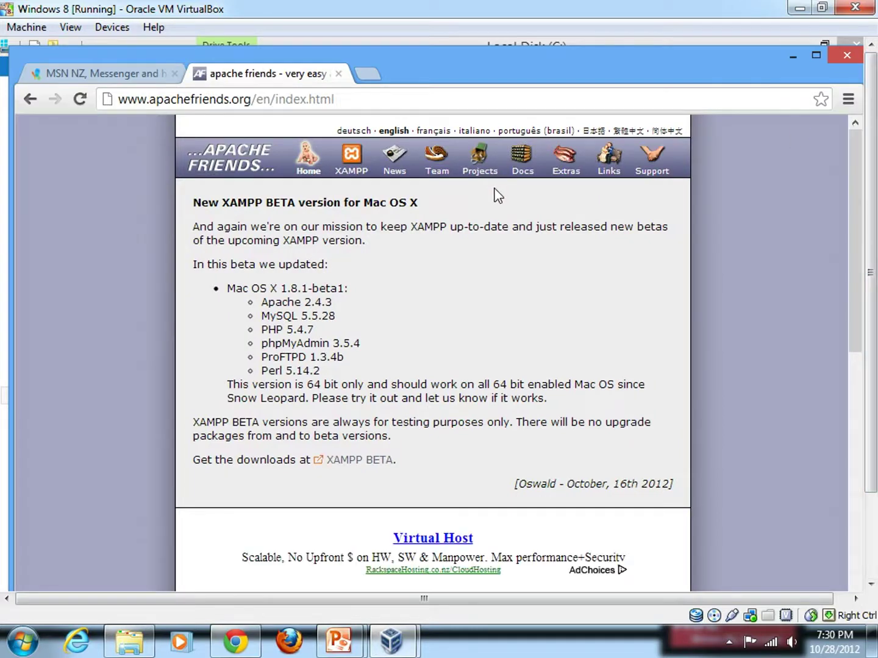
scroll(365, 268, "down", 1)
scroll(364, 268, "down", 6)
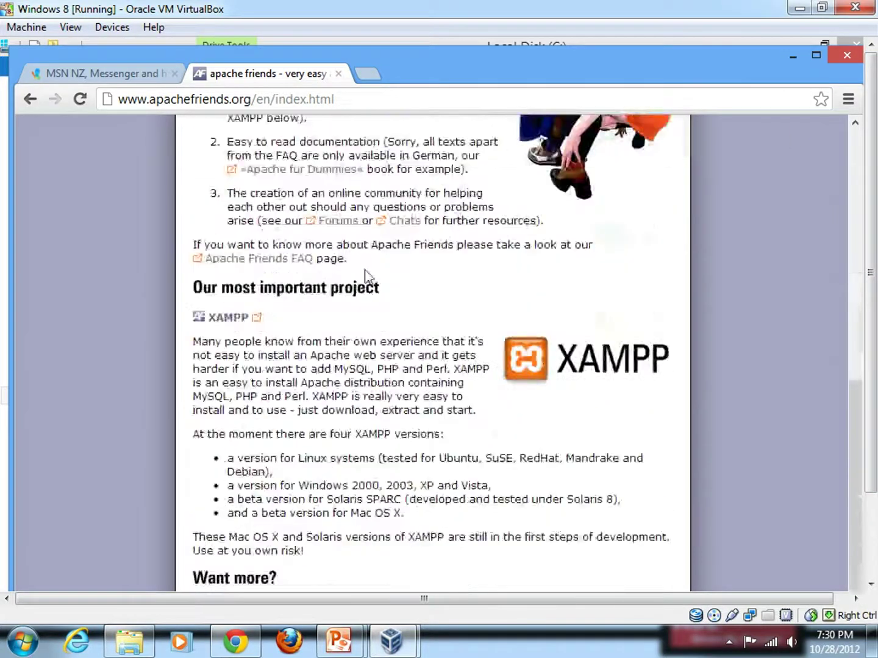
Step: Navigate through XAMPP and XAMPP for Windows to the SourceForge files listing
left_click(228, 320)
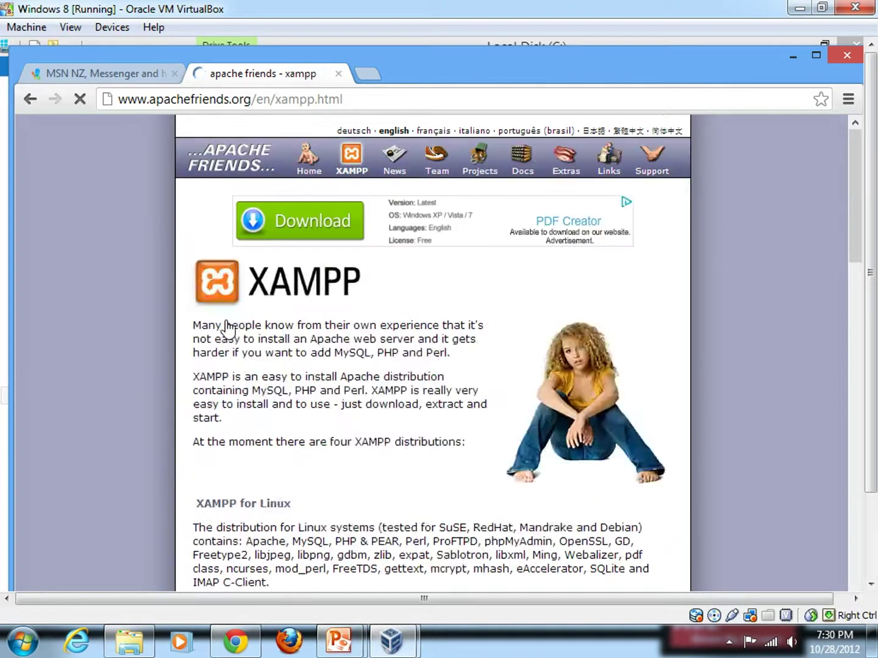
scroll(347, 338, "down", 1)
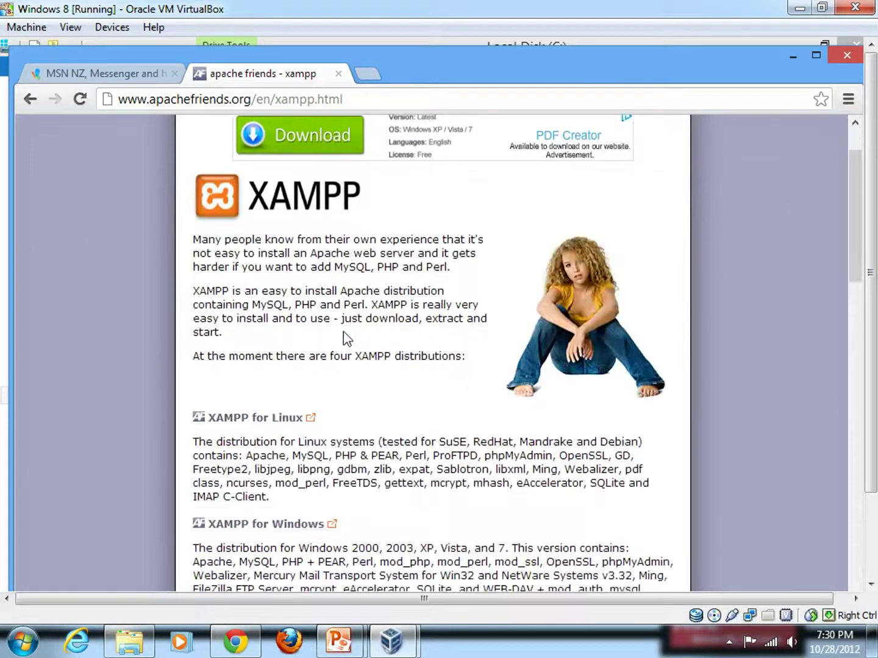
scroll(346, 337, "down", 1)
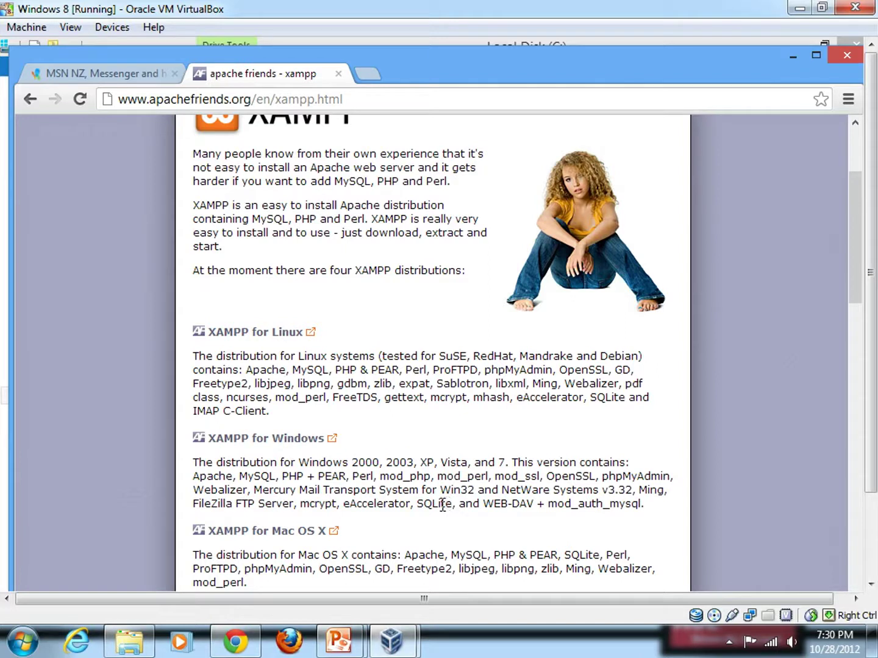
scroll(442, 506, "down", 1)
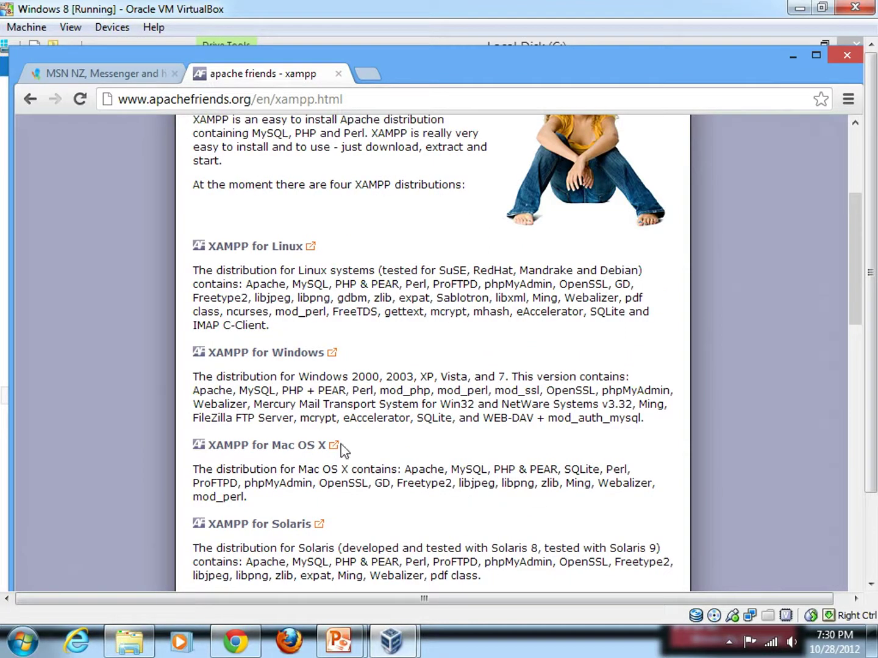
left_click(284, 354)
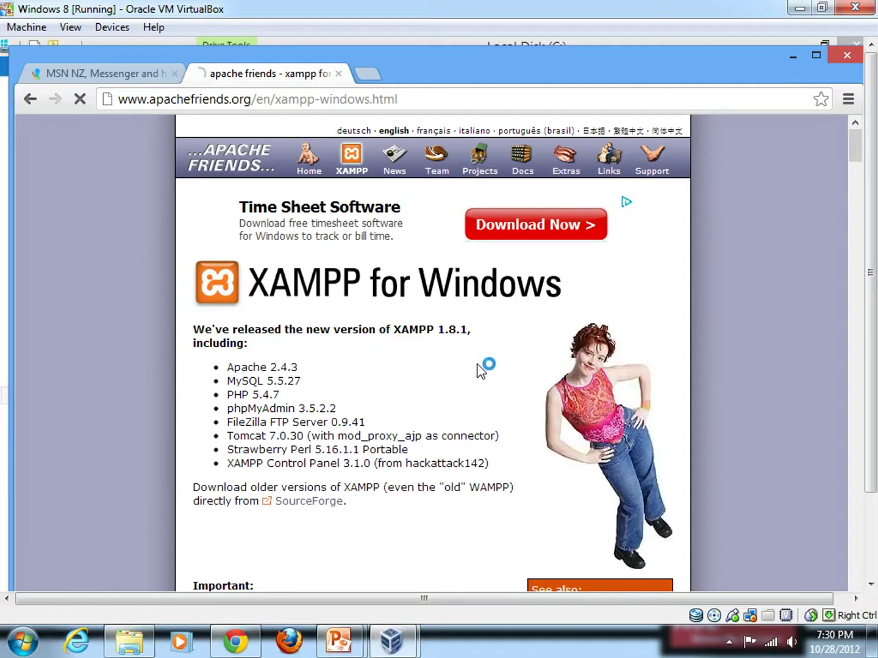
scroll(425, 375, "down", 1)
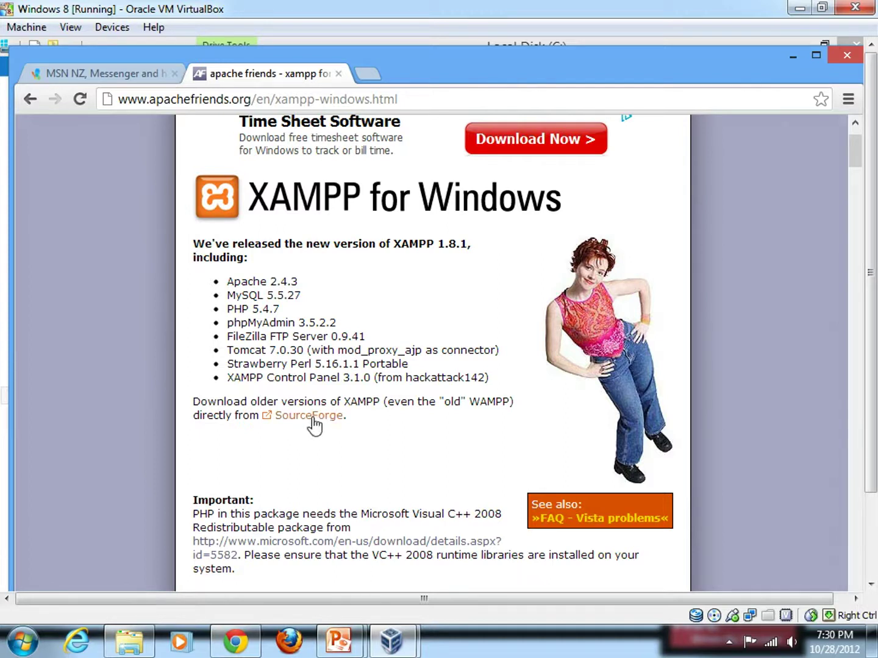
left_click(312, 425)
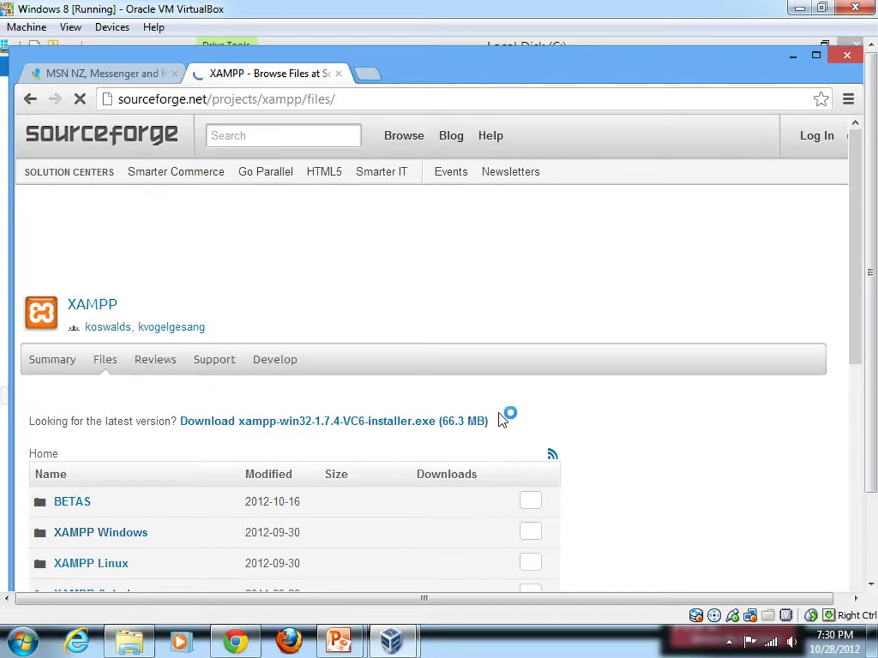
Step: Download xampp-win32-1.7.4-VC6-installer.exe from the XAMPP Windows folder, then open a new tab
scroll(411, 402, "down", 1)
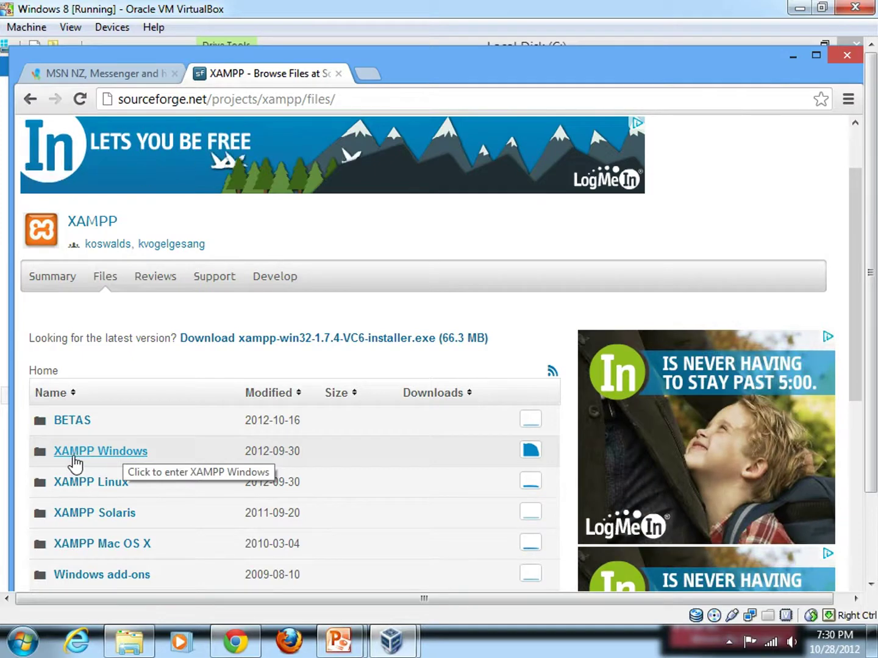
left_click(105, 464)
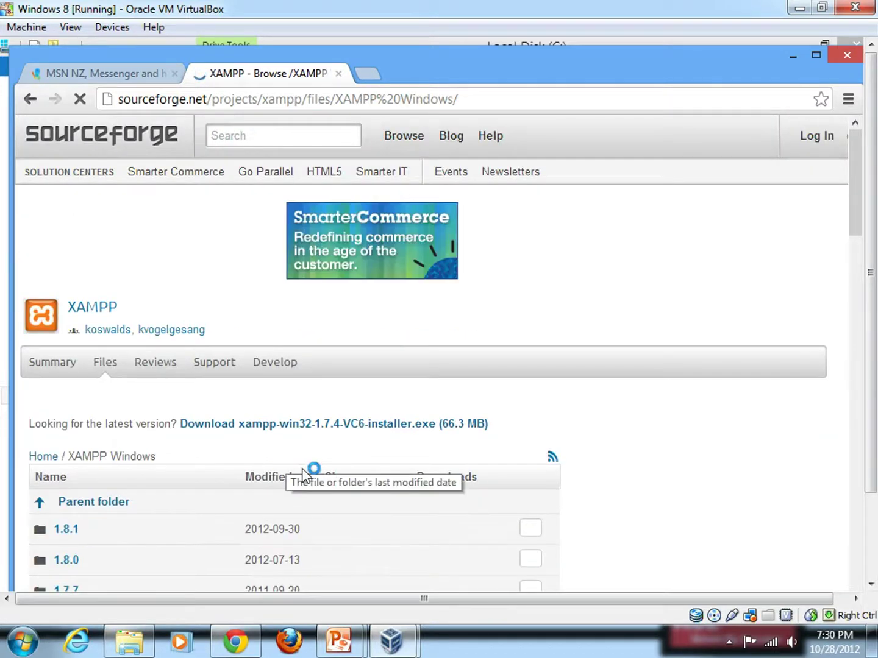
scroll(312, 469, "down", 1)
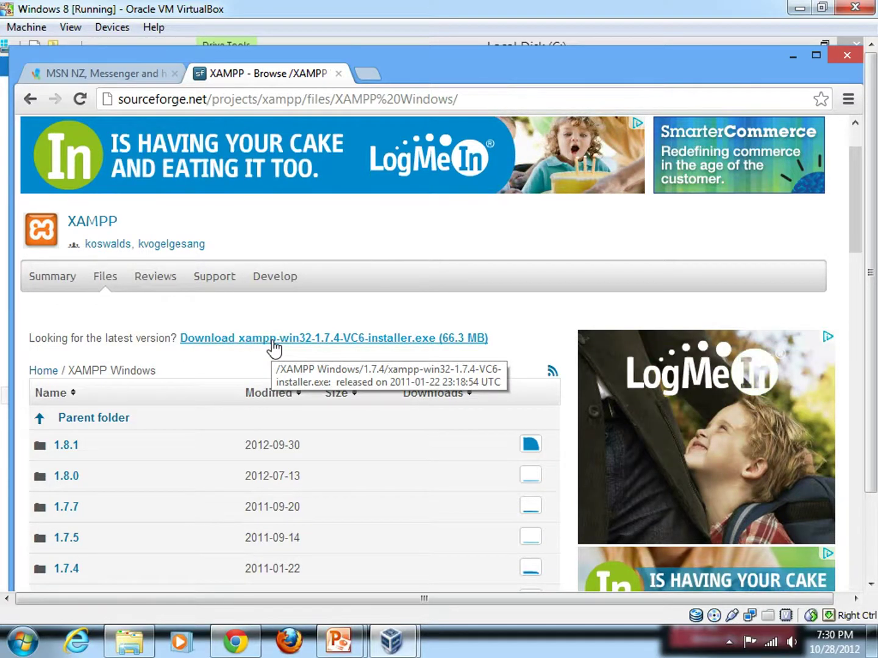
left_click(272, 342)
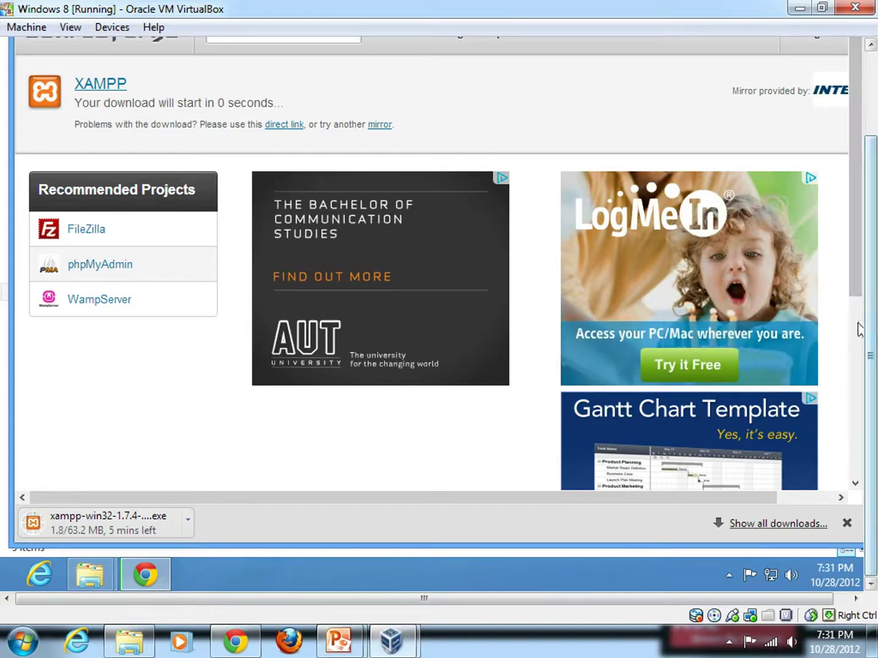
left_click_drag(869, 336, 872, 257)
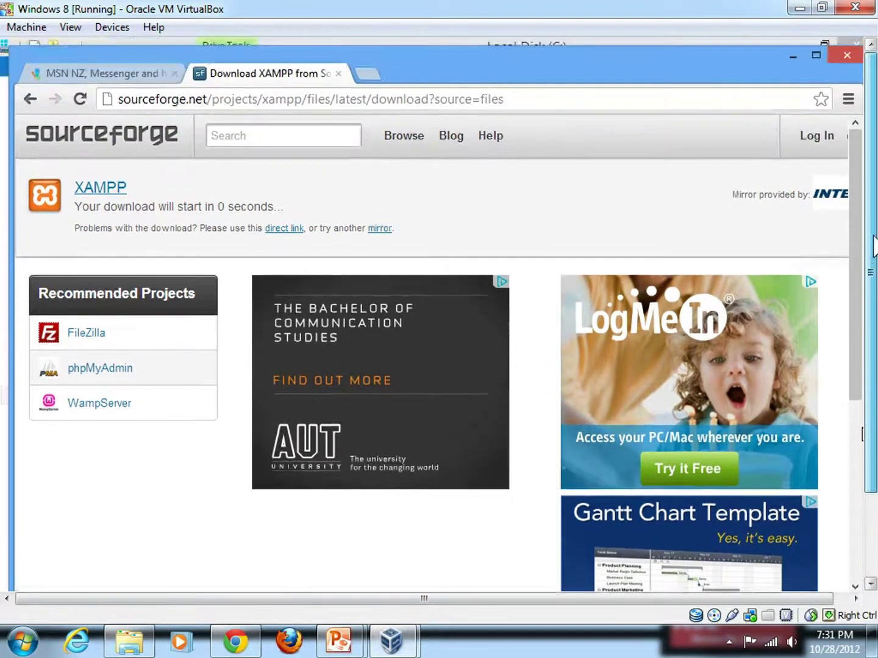
left_click(365, 73)
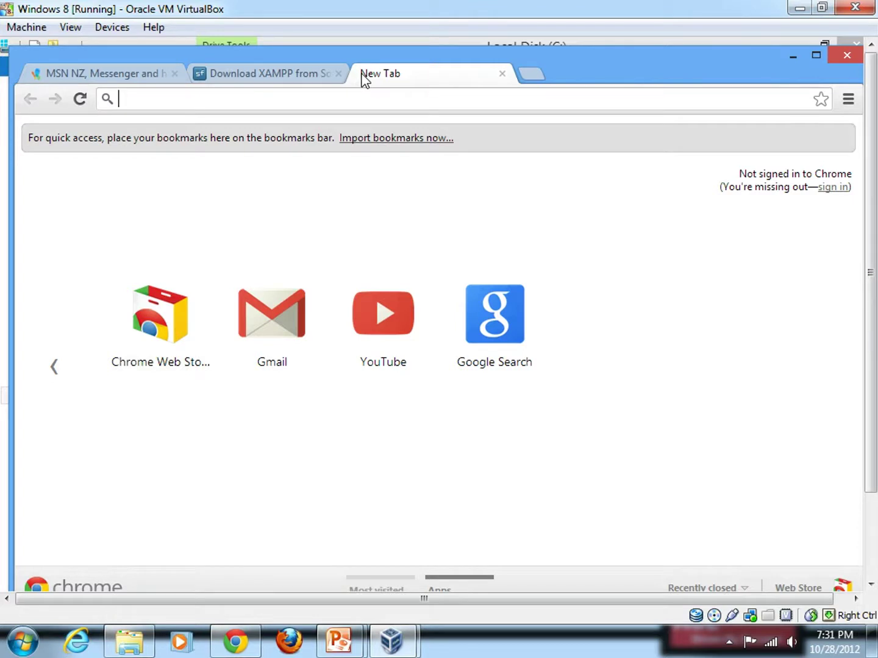
Step: Load the joomla.org website from the suggested address
type("joomla.org")
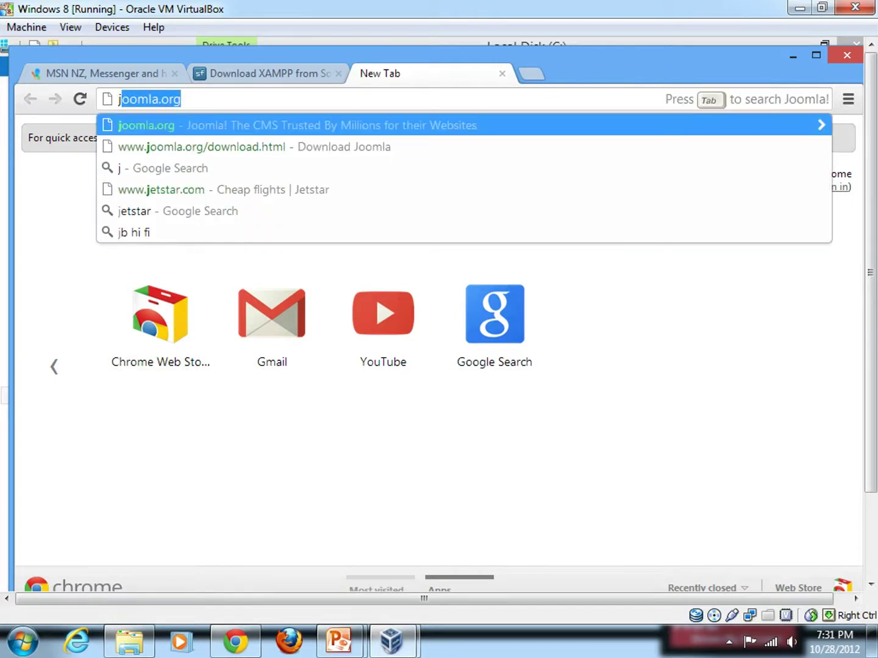
key("End")
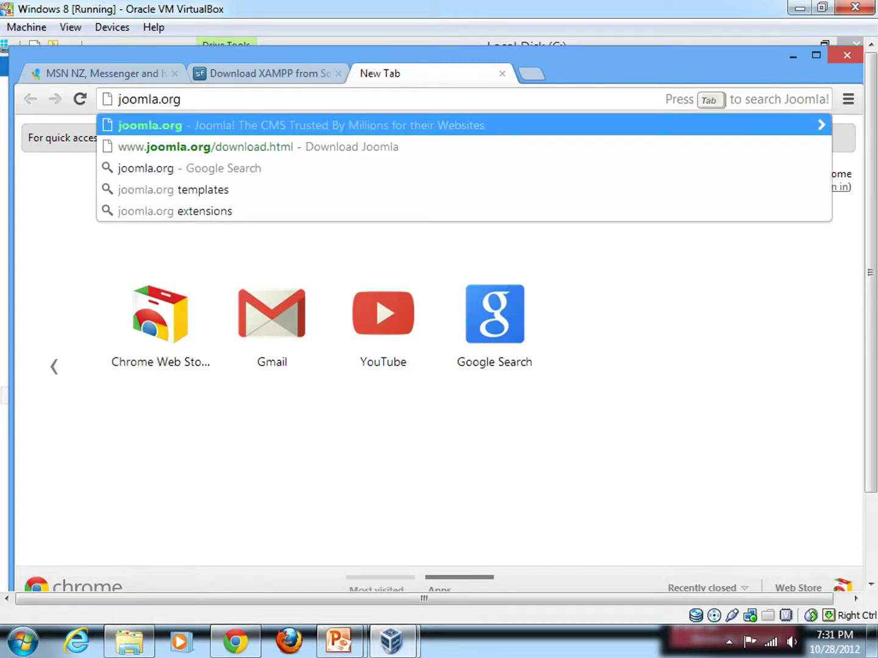
key("Return")
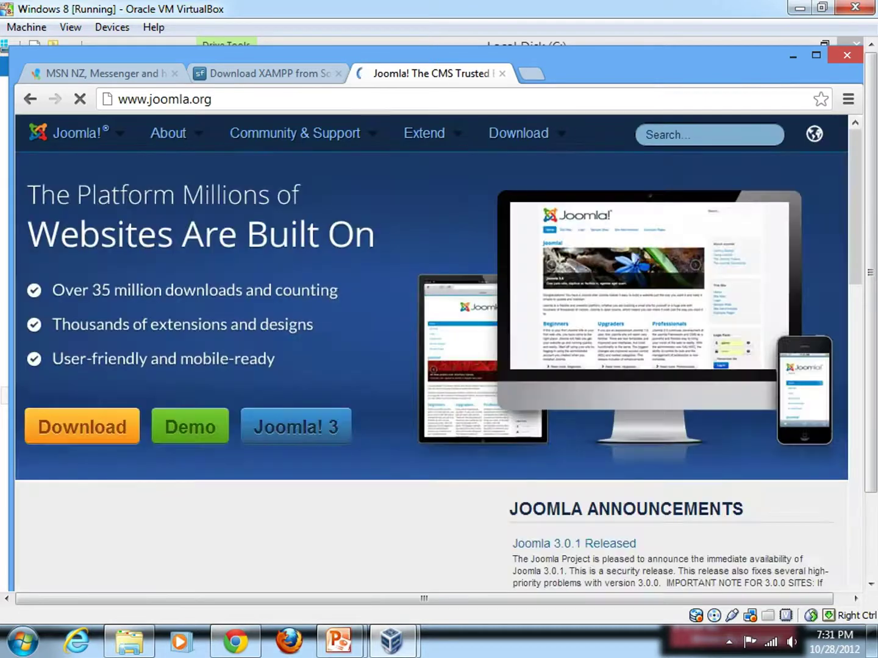
Step: Download the Joomla 3.0.1 full package from the Joomla download page
left_click(83, 434)
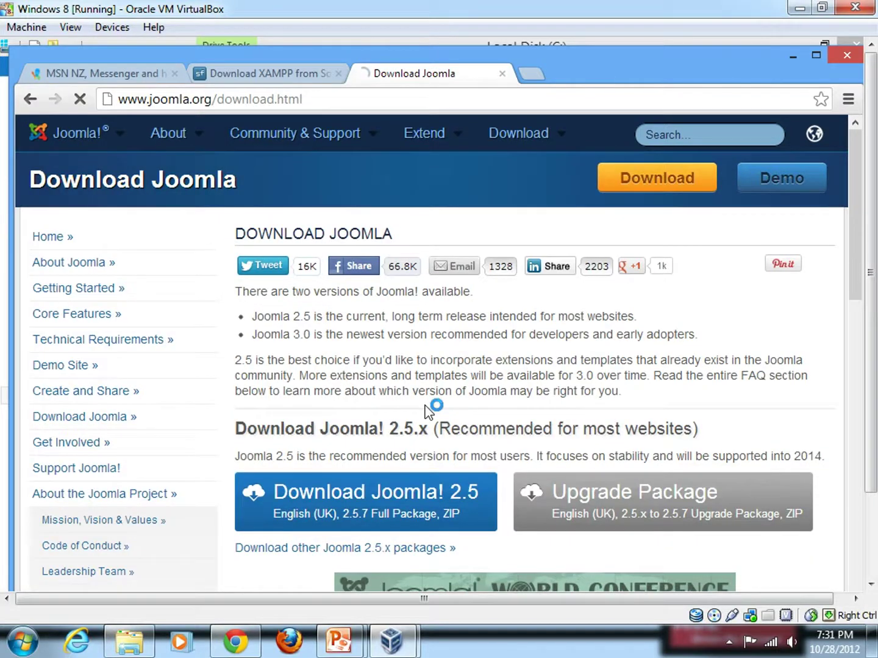
scroll(426, 408, "down", 4)
scroll(427, 410, "down", 1)
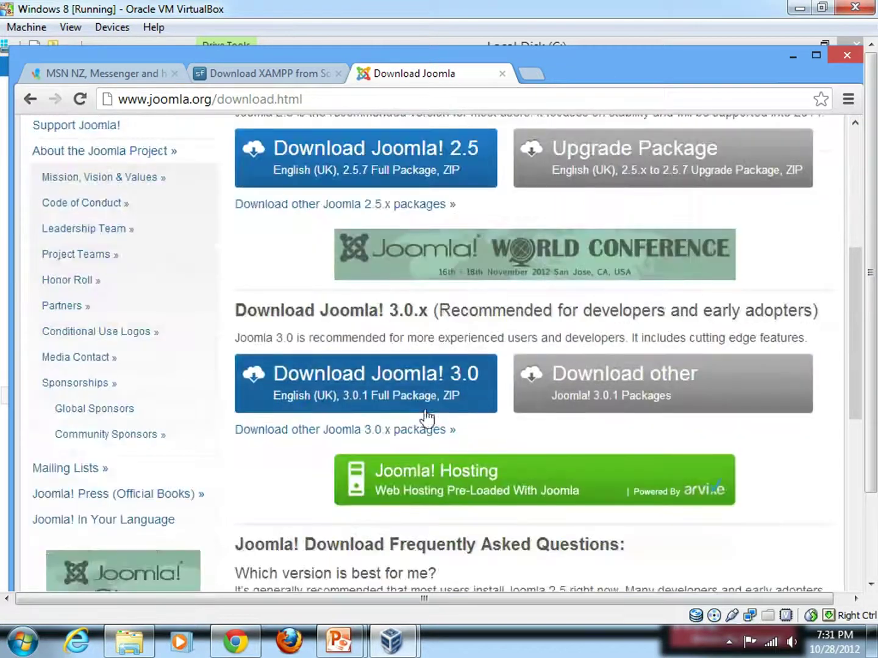
left_click(327, 396)
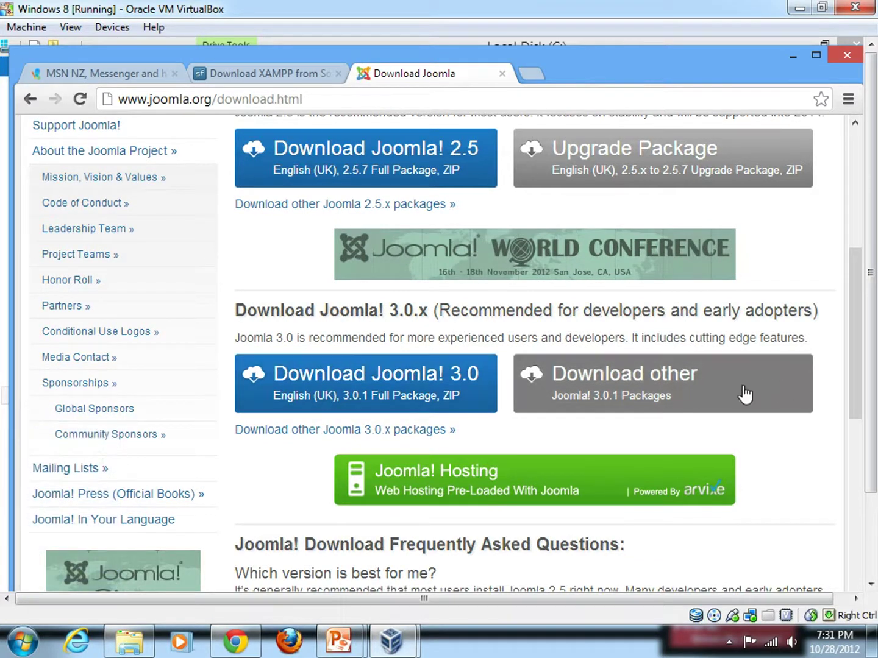
scroll(493, 392, "down", 4)
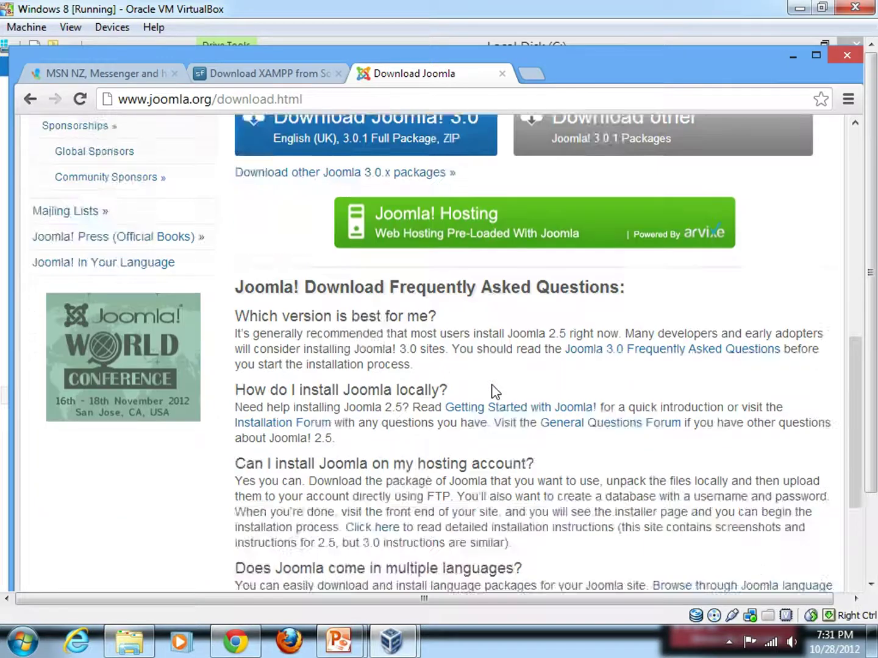
scroll(492, 394, "up", 3)
left_click_drag(870, 354, 869, 436)
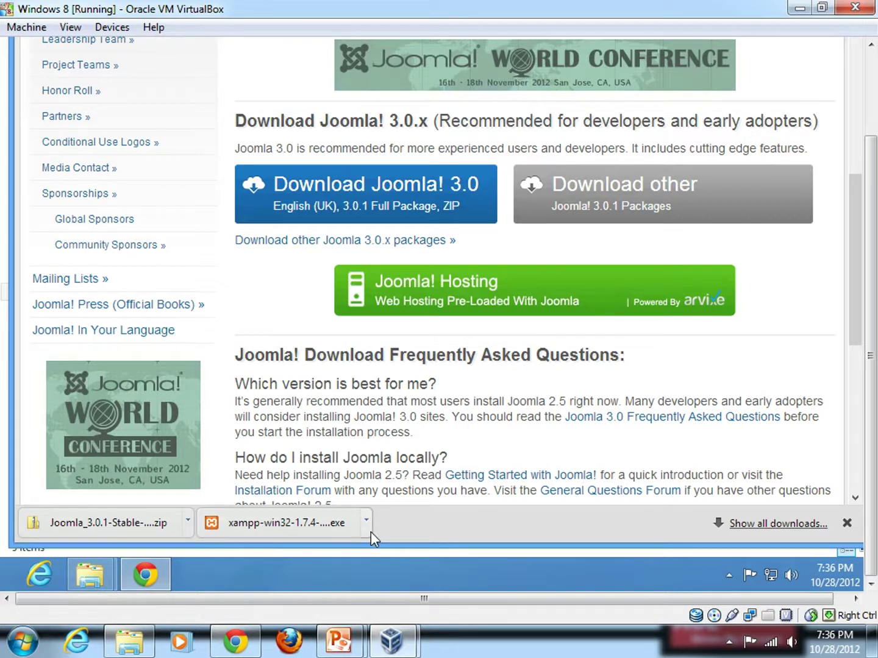
Step: Run and approve the XAMPP installer, then minimize the Chrome, Local Disk (C:) and Downloads windows
left_click(276, 526)
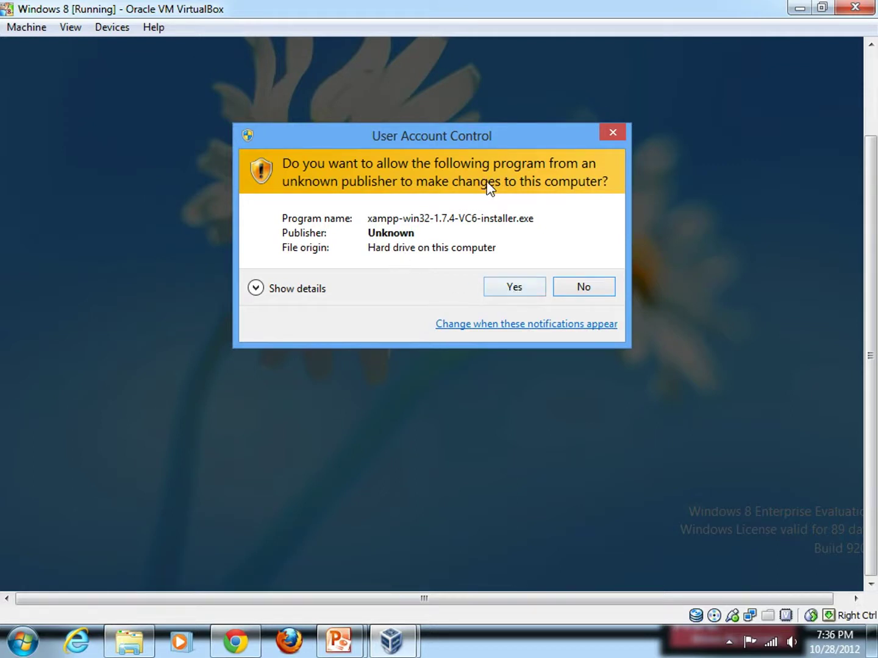
left_click(512, 288)
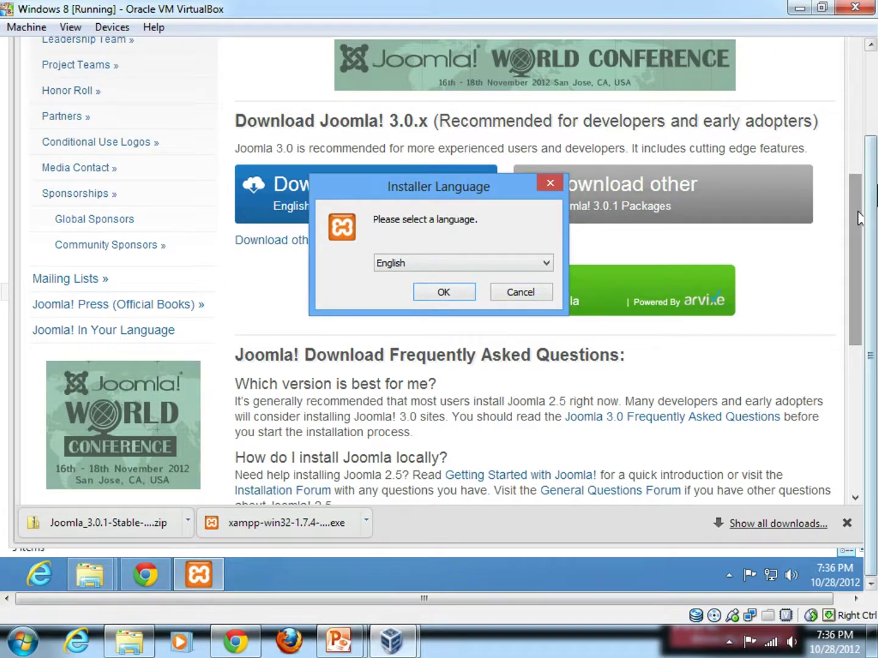
left_click_drag(875, 201, 873, 112)
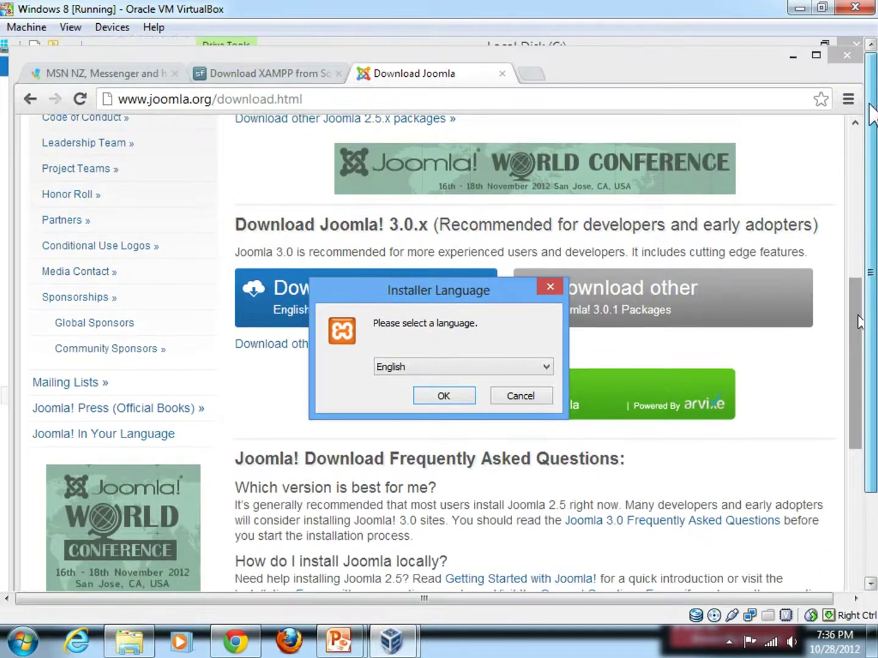
left_click(793, 56)
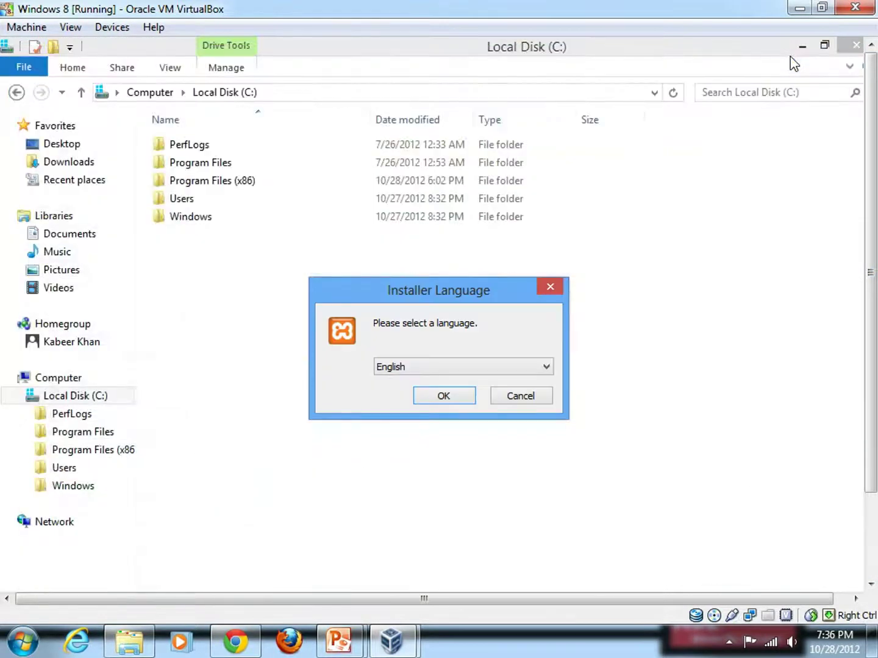
left_click(802, 49)
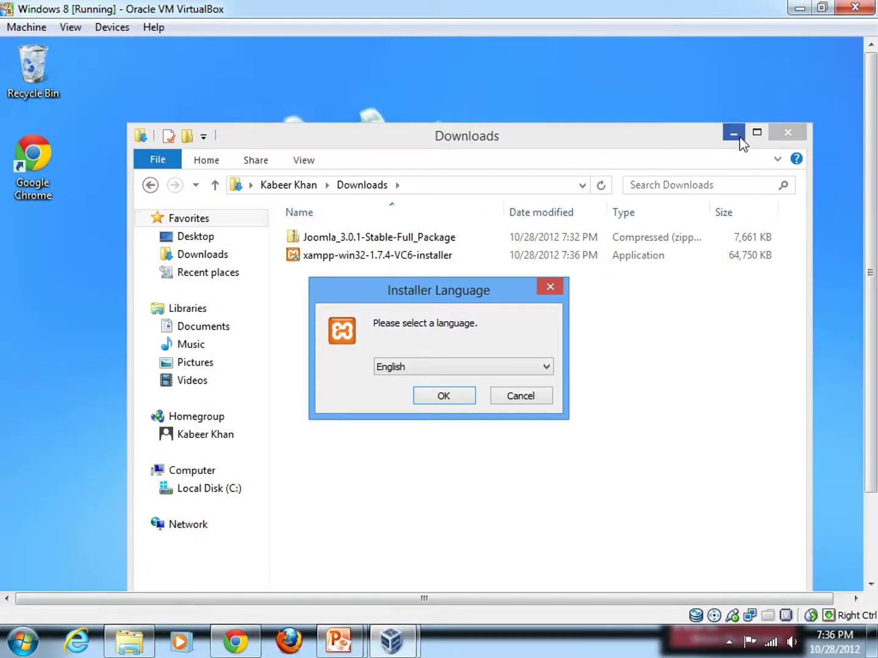
left_click(734, 135)
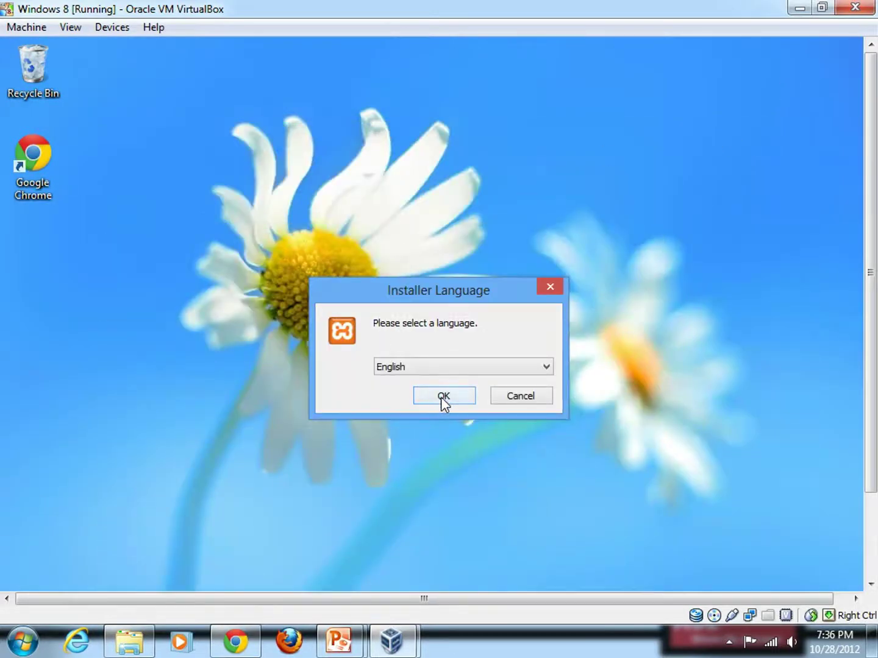
Step: Choose English as the installer language and keep c:\xampp as the install folder
left_click(442, 397)
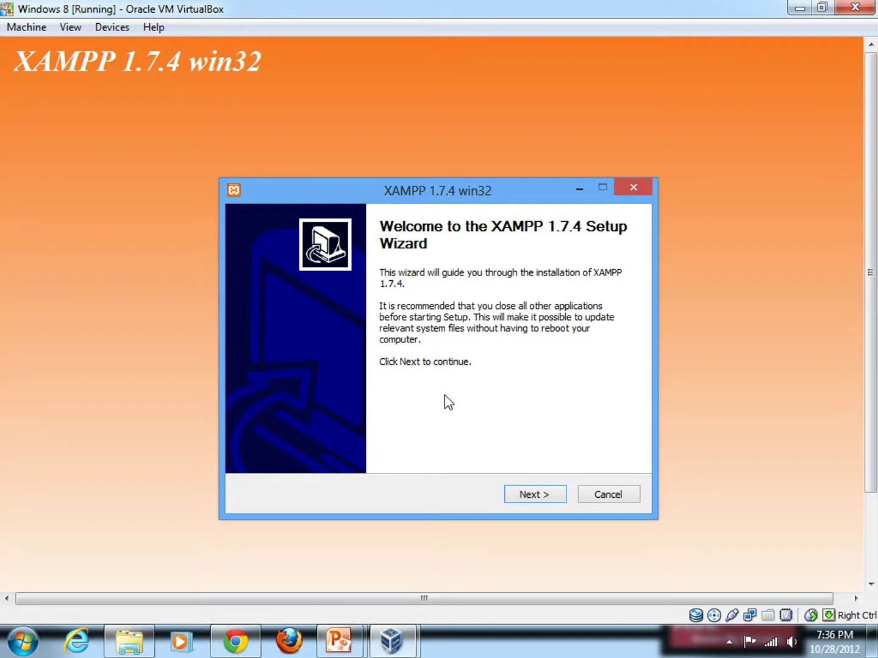
left_click(542, 501)
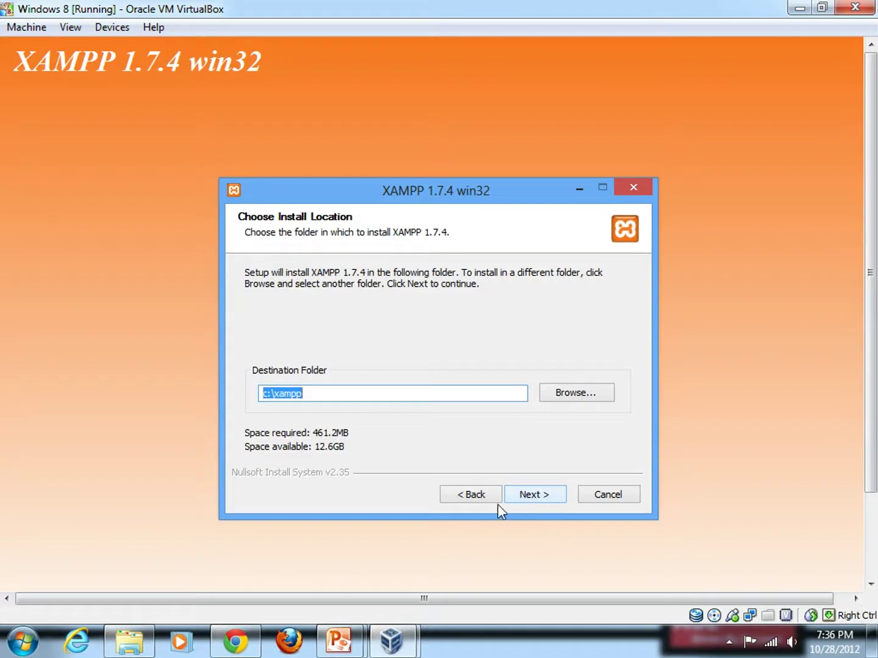
left_click(546, 500)
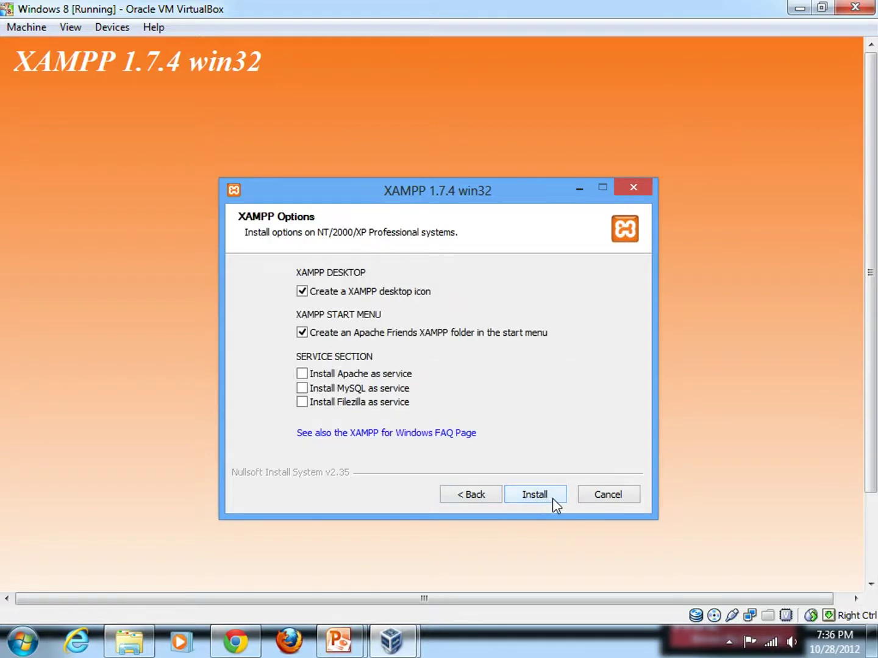
Step: Enable Apache, MySQL and FileZilla as services and start the installation
left_click(303, 375)
left_click(302, 389)
left_click(303, 402)
left_click(535, 496)
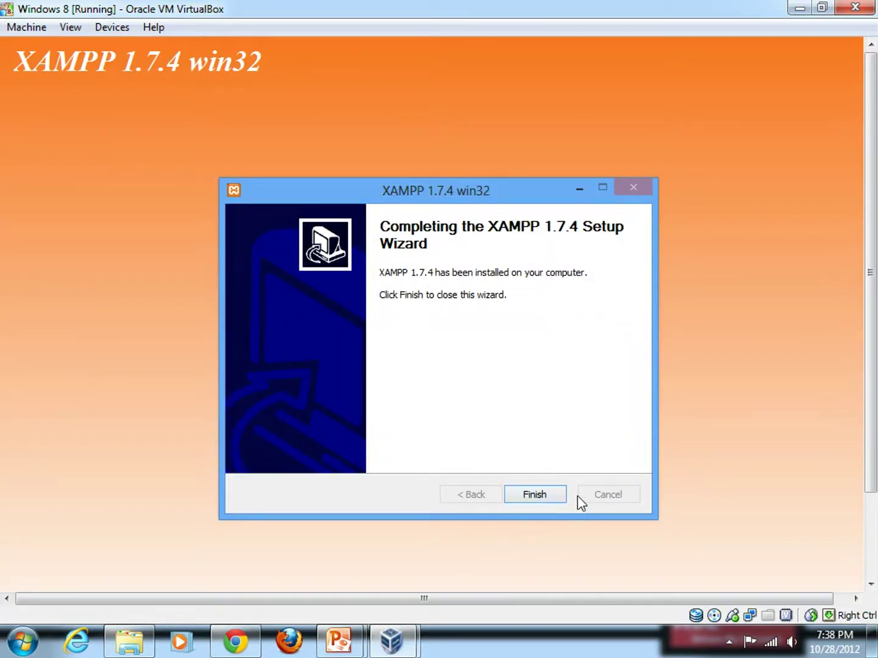
Step: Finish the wizard, allow firewall access, confirm the service message, and start the Control Panel
left_click(534, 494)
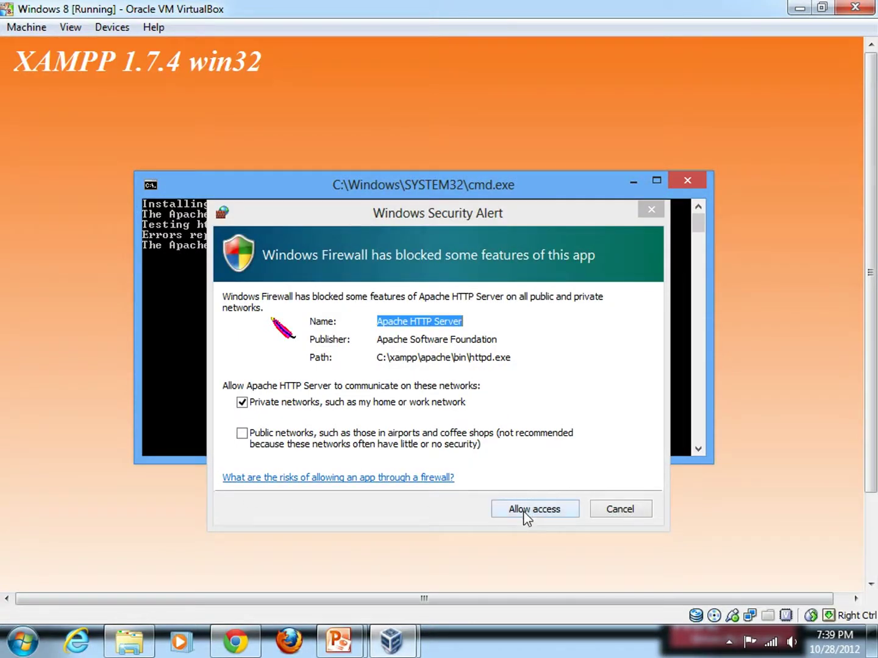
left_click(528, 511)
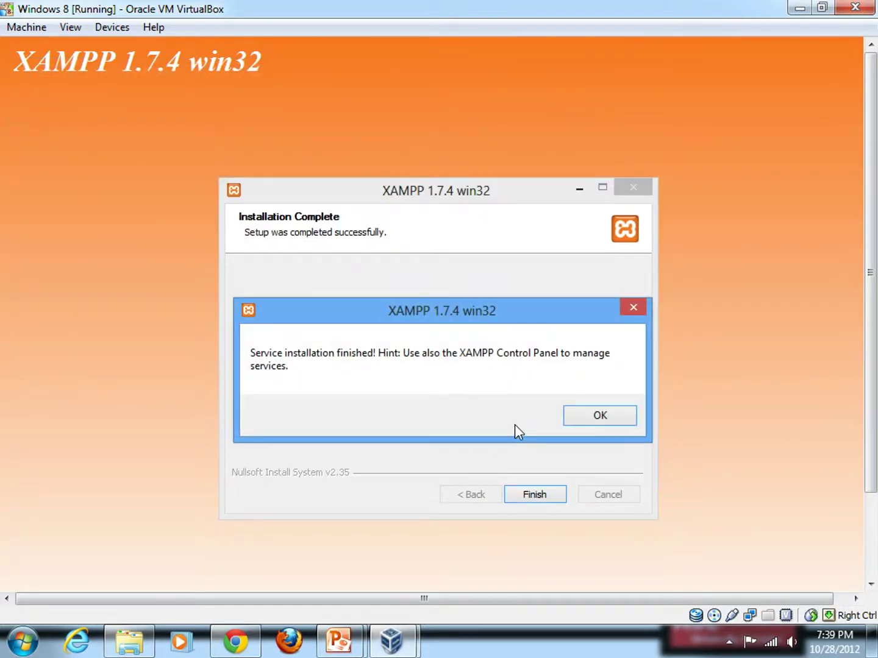
left_click(601, 414)
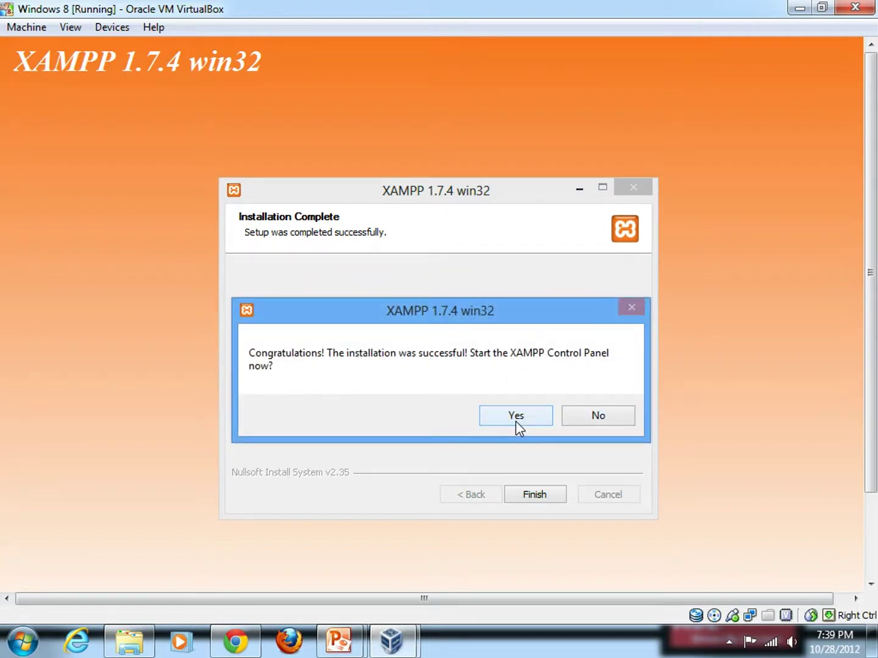
left_click(517, 420)
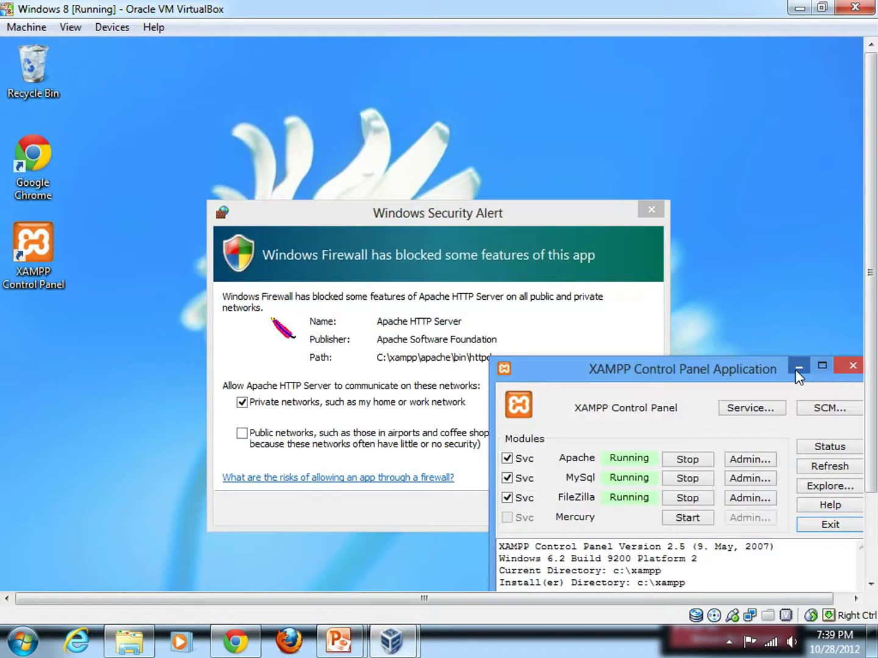
Step: Allow Apache HTTP Server through the Windows firewall and restore the XAMPP Control Panel
left_click(796, 370)
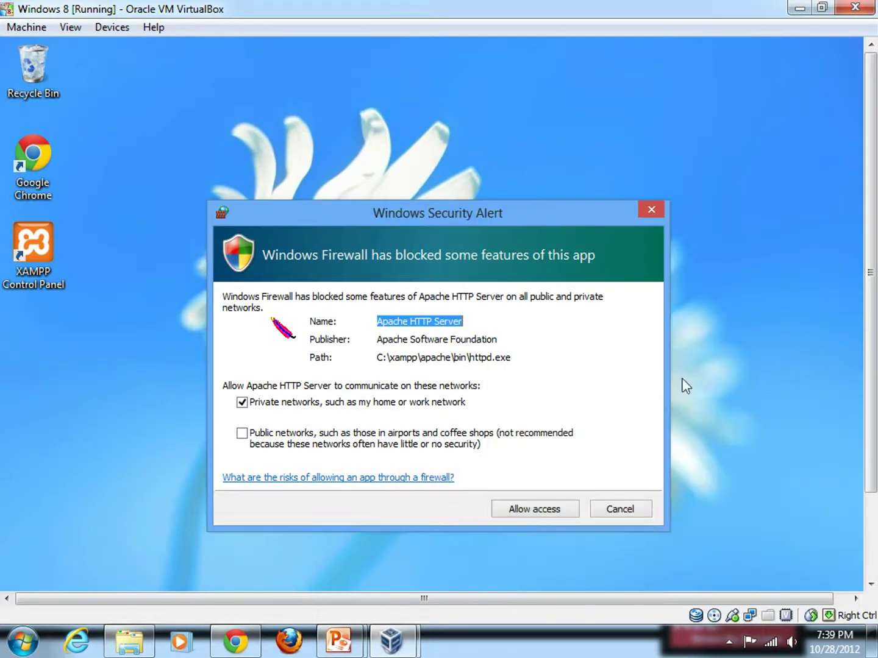
left_click(549, 512)
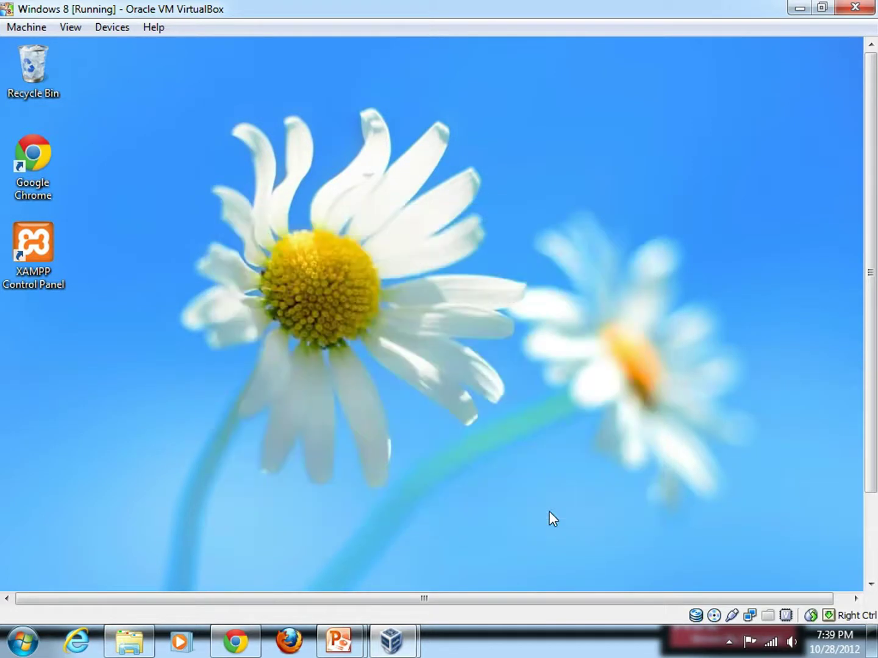
scroll(868, 482, "down", 3)
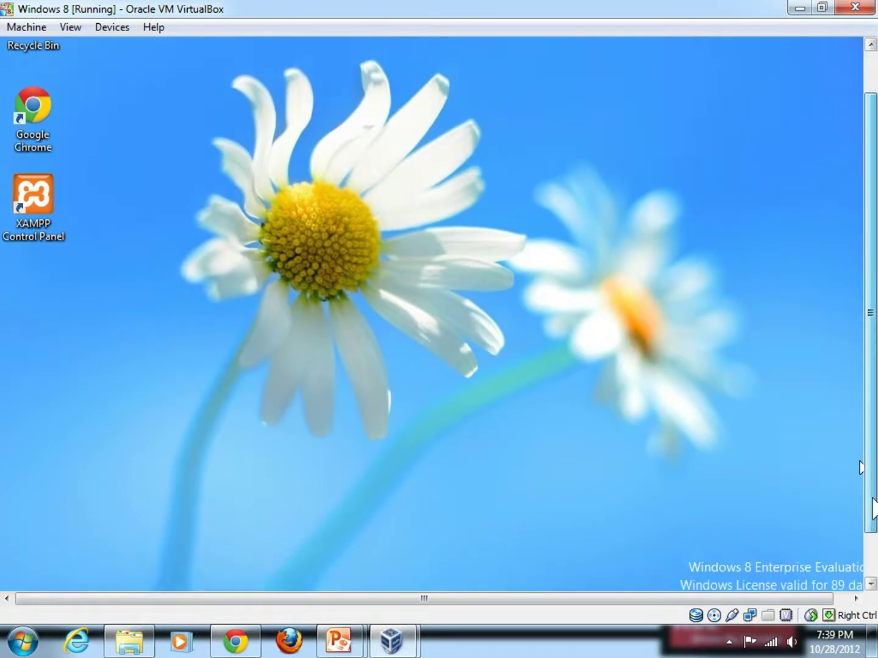
left_click(199, 573)
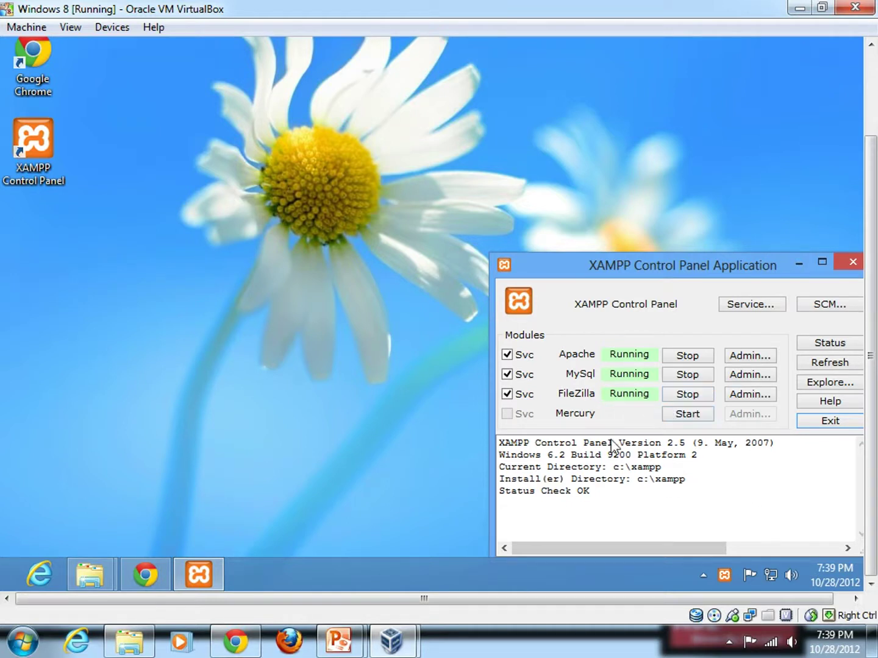
Step: Load localhost in a new Chrome tab and pick English to show the XAMPP 1.7.4 welcome page
mouse_move(145, 576)
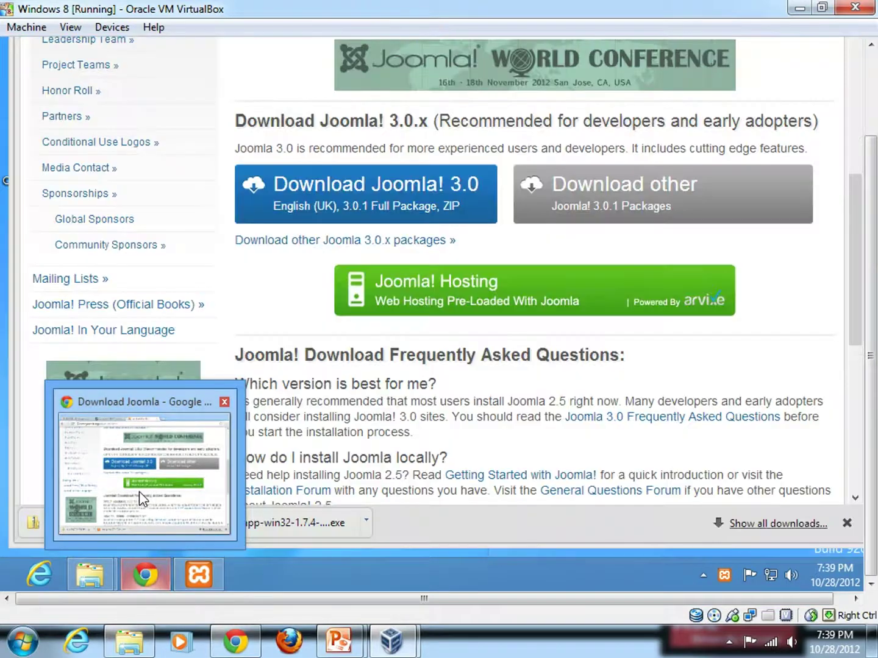
left_click(139, 491)
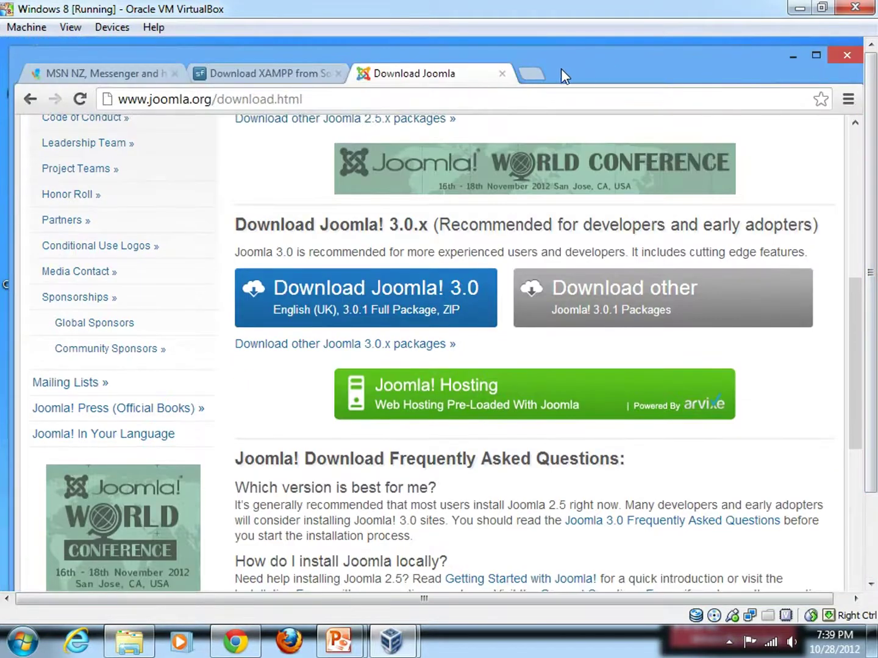
left_click(530, 75)
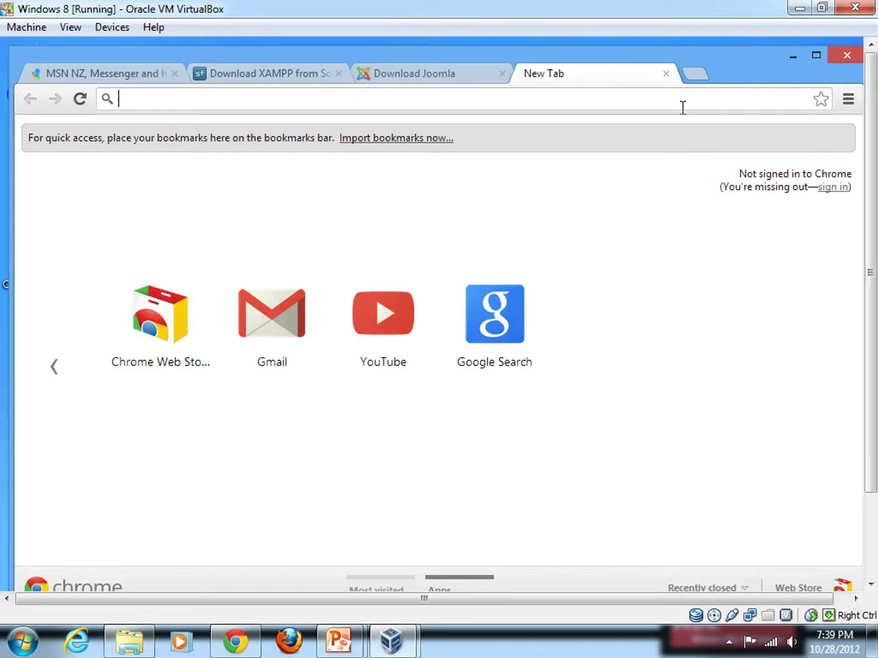
type("localhost")
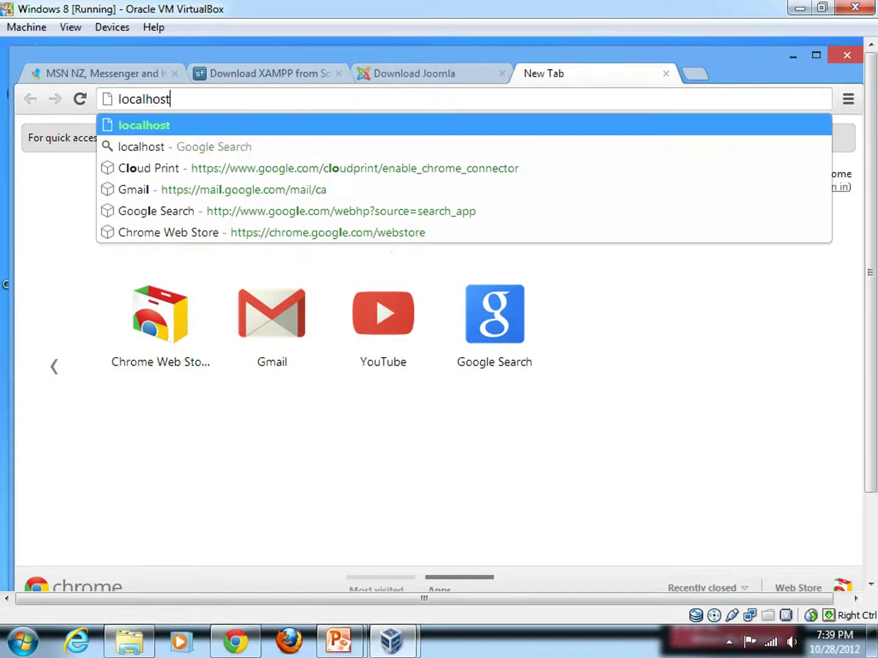
key("Return")
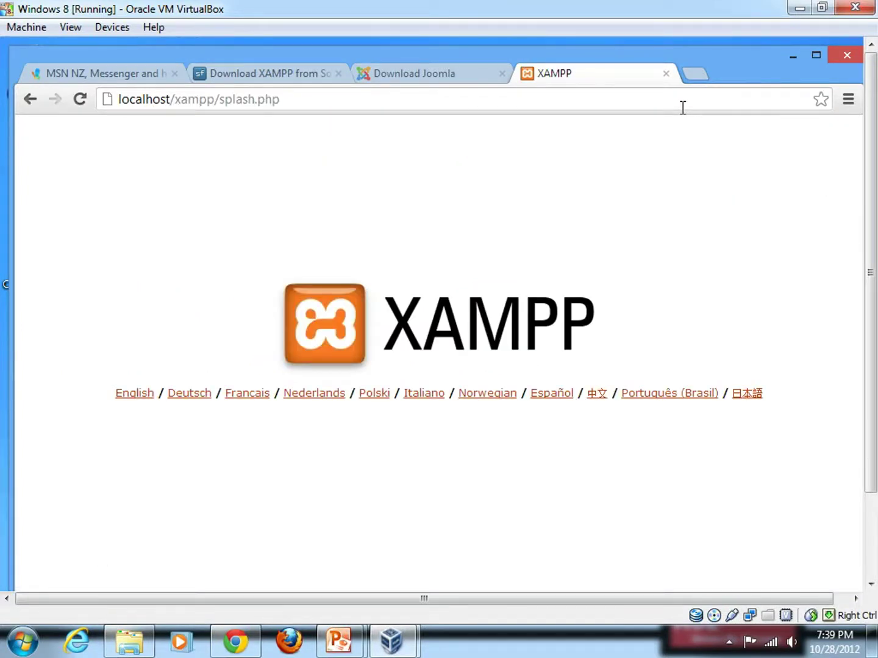
left_click(133, 395)
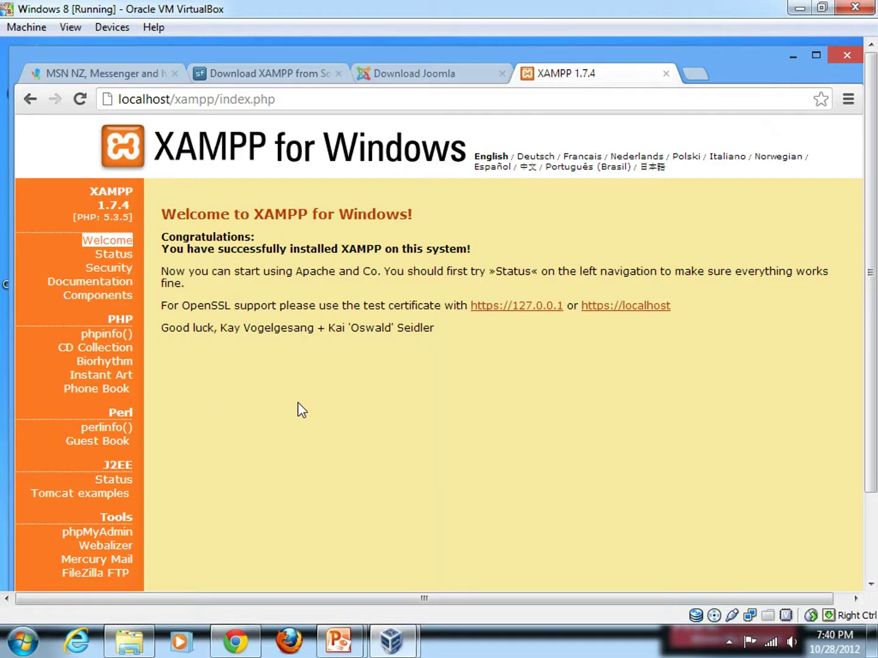
scroll(859, 255, "down", 2)
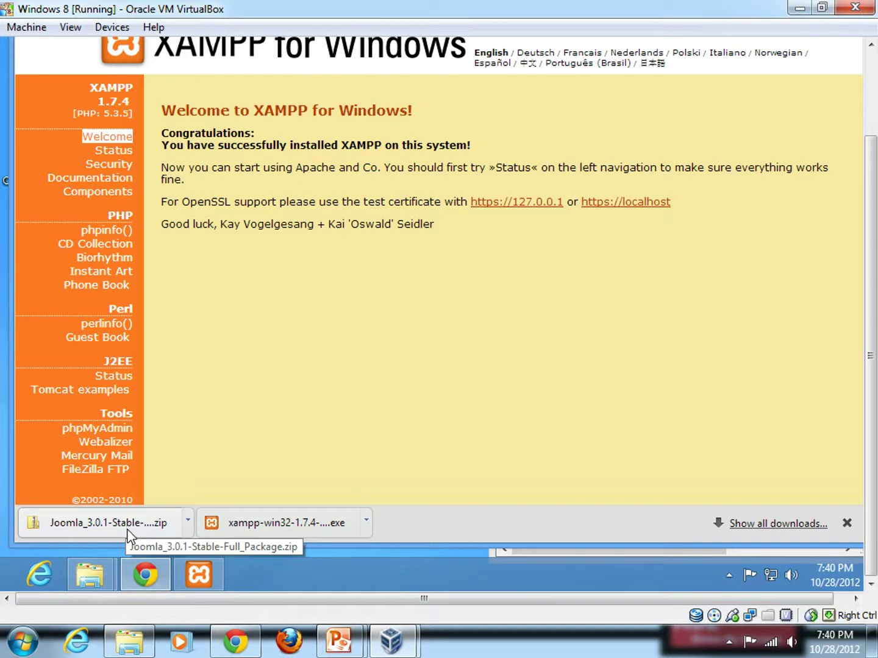
Step: Browse the Local Disk (C:) window to the C:\xampp\htdocs folder
mouse_move(90, 584)
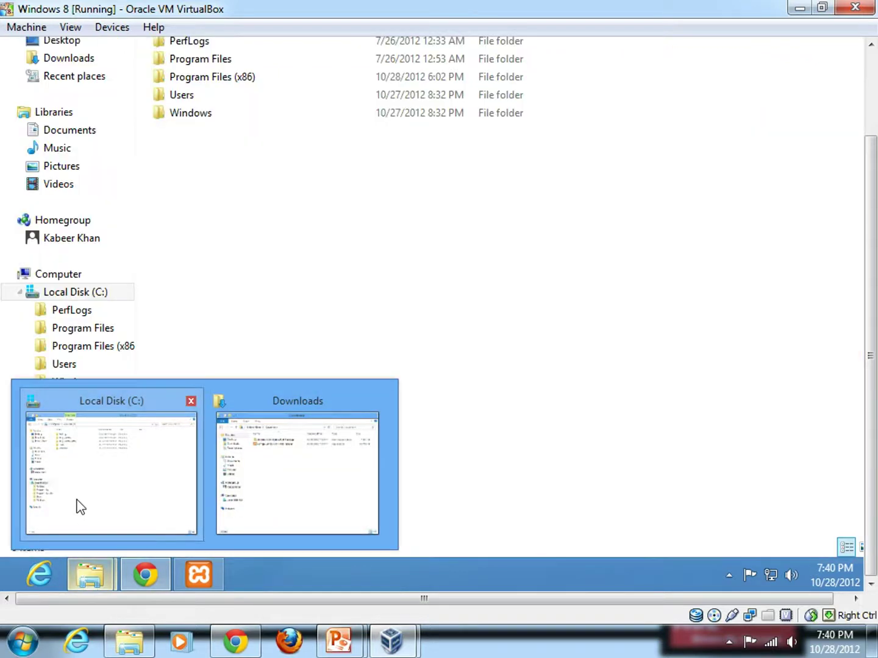
left_click(76, 505)
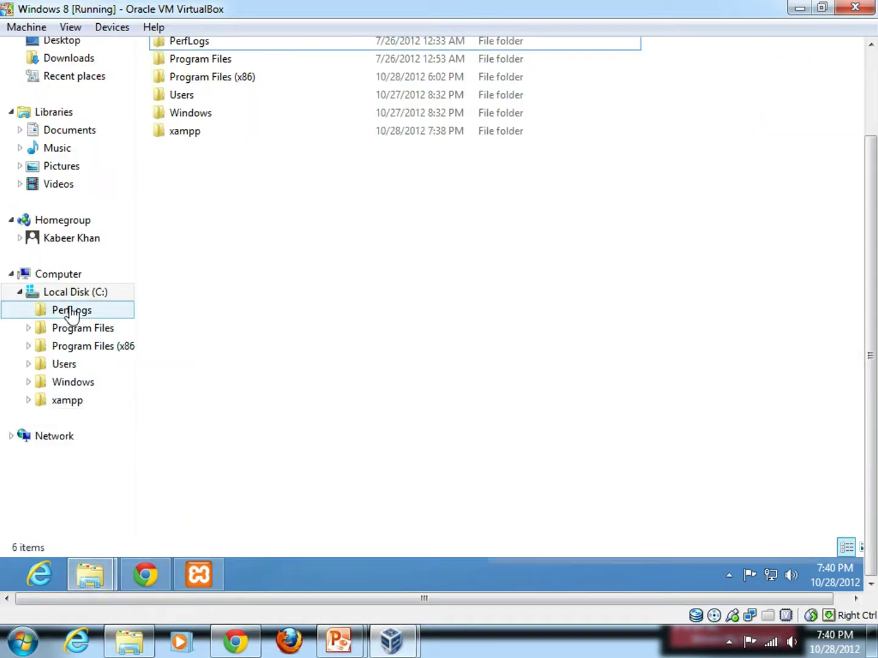
left_click(58, 405)
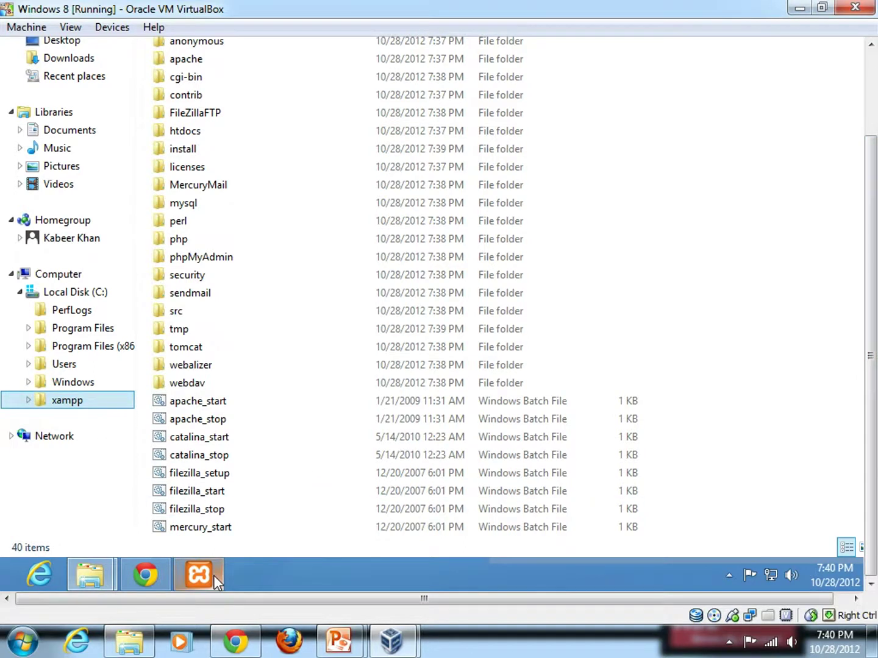
mouse_move(215, 576)
scroll(872, 317, "up", 2)
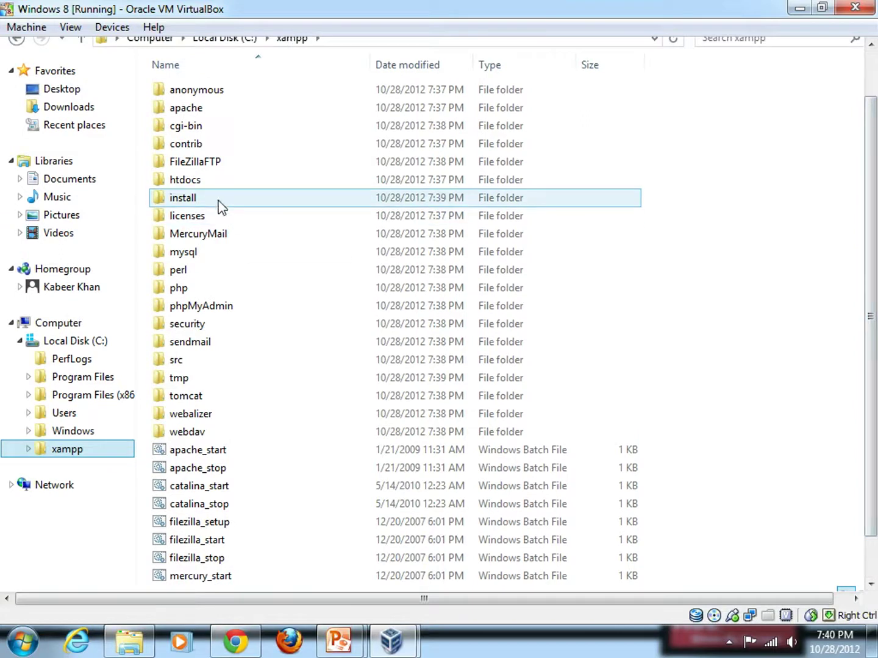
double_click(195, 184)
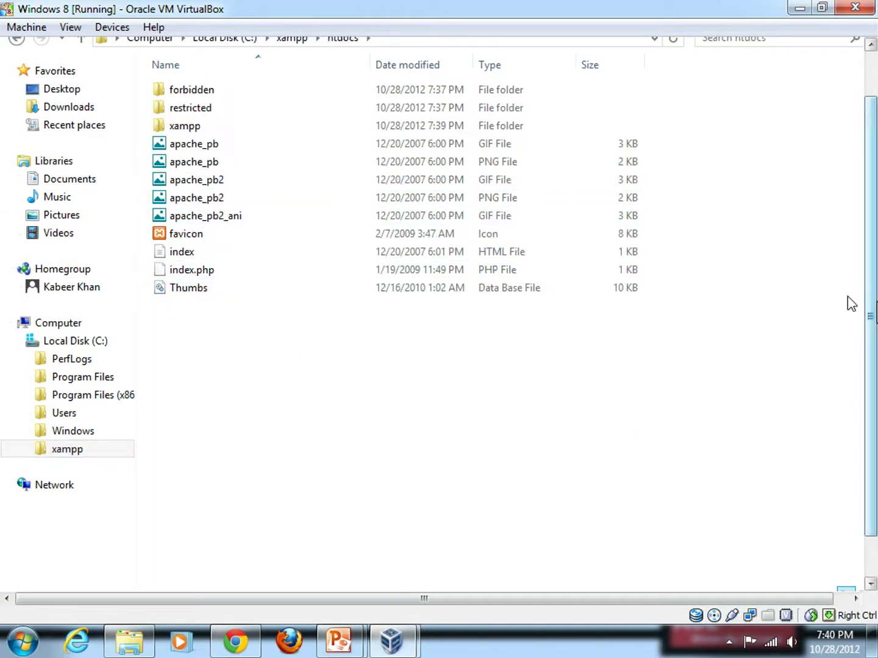
scroll(851, 305, "up", 2)
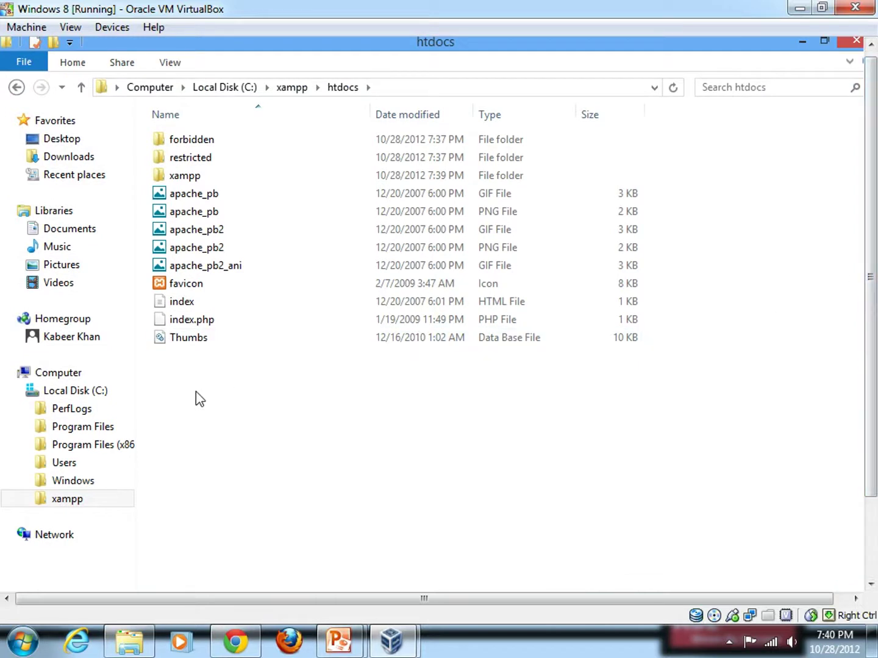
Step: Create a new folder named 'fot' in htdocs
right_click(196, 392)
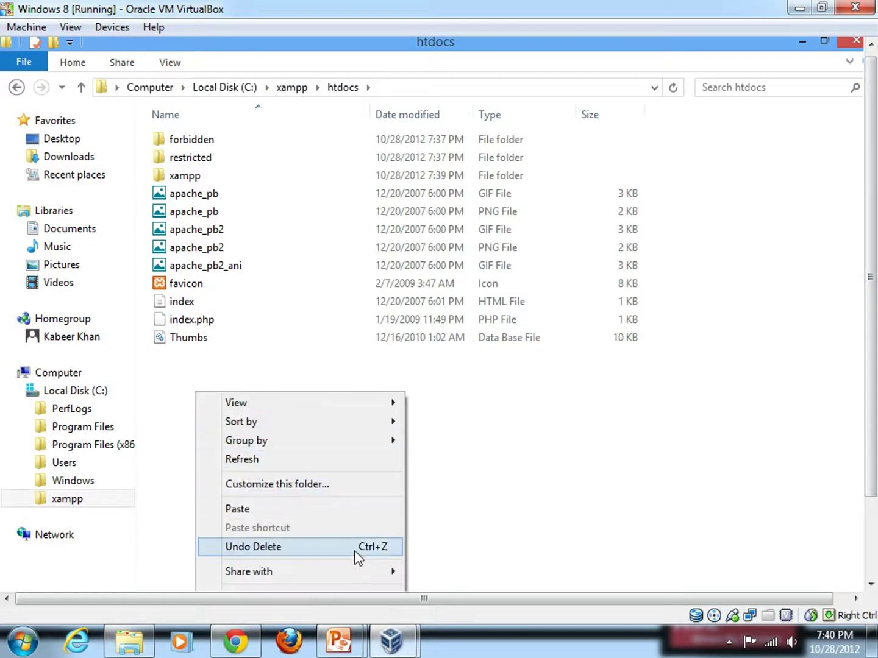
mouse_move(375, 579)
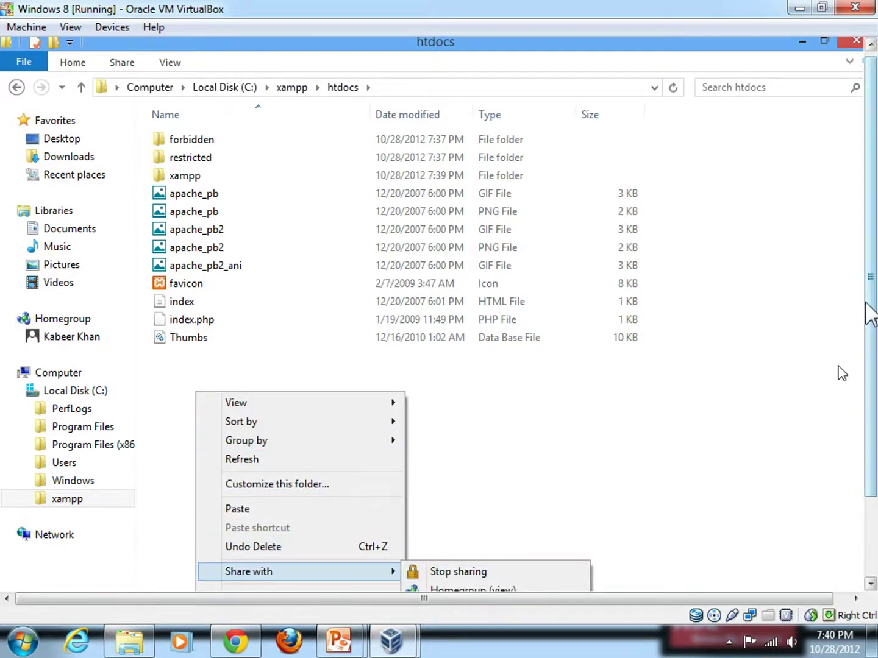
scroll(869, 357, "down", 2)
scroll(869, 357, "down", 1)
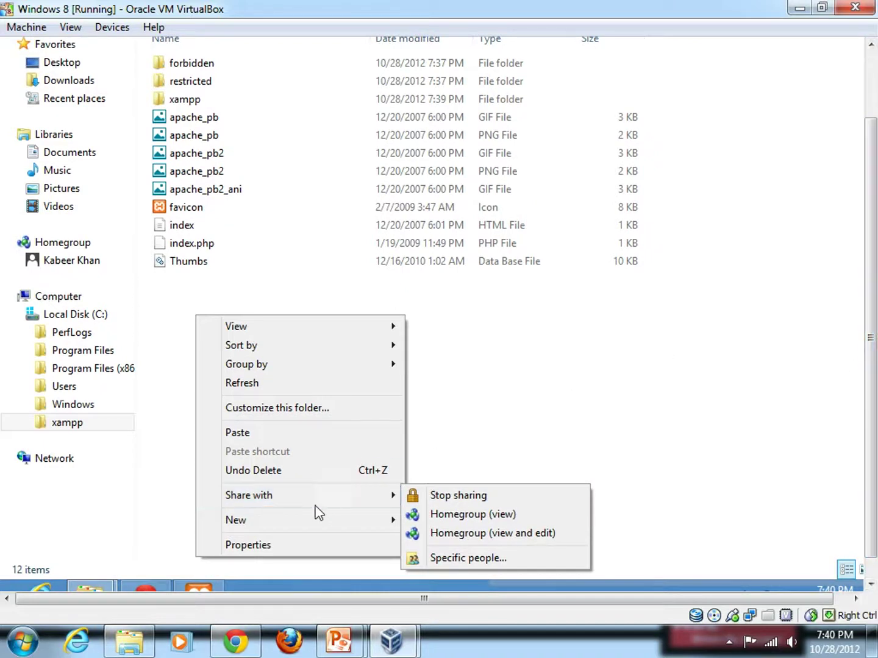
mouse_move(310, 521)
left_click(442, 386)
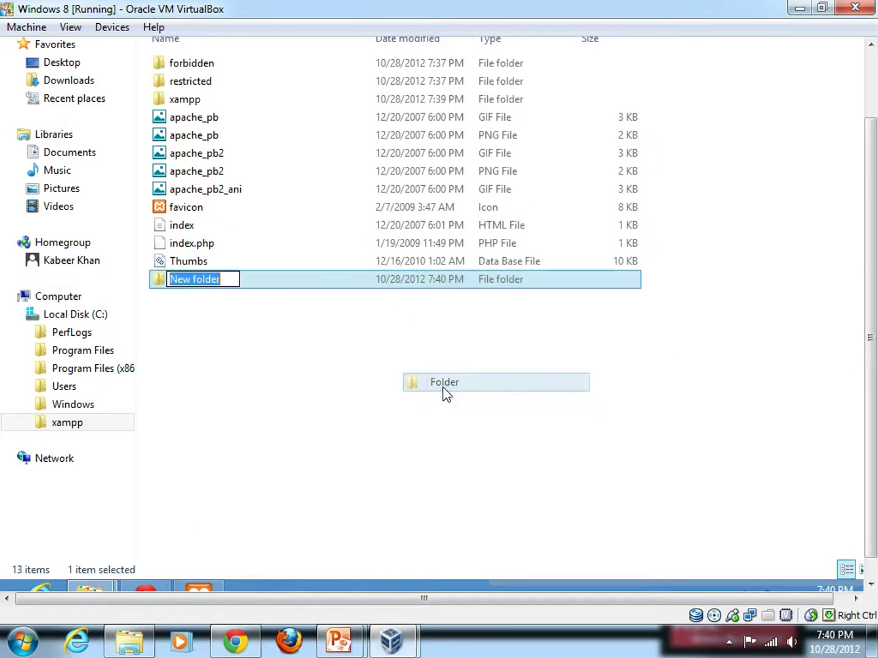
type("fot")
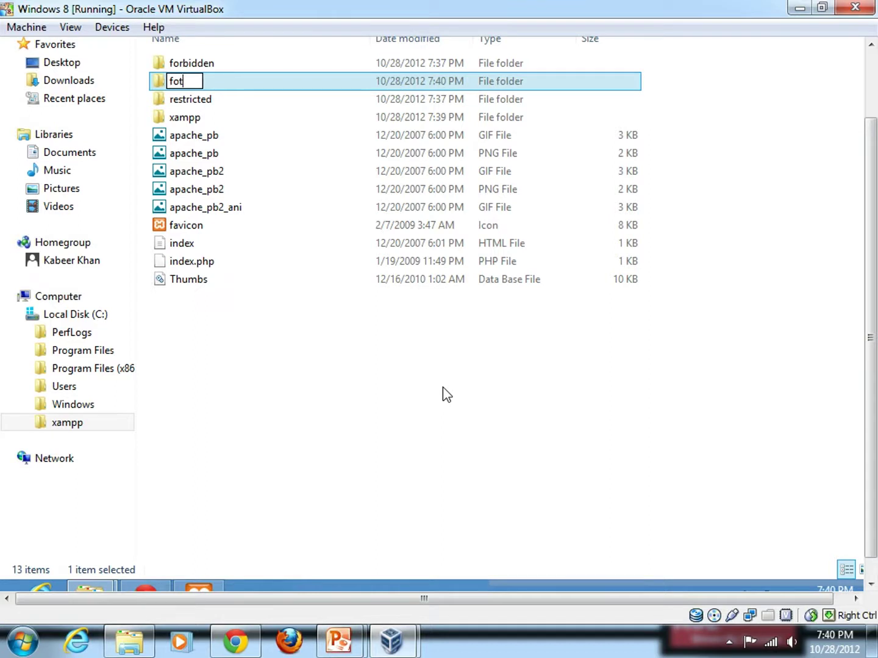
key("Return")
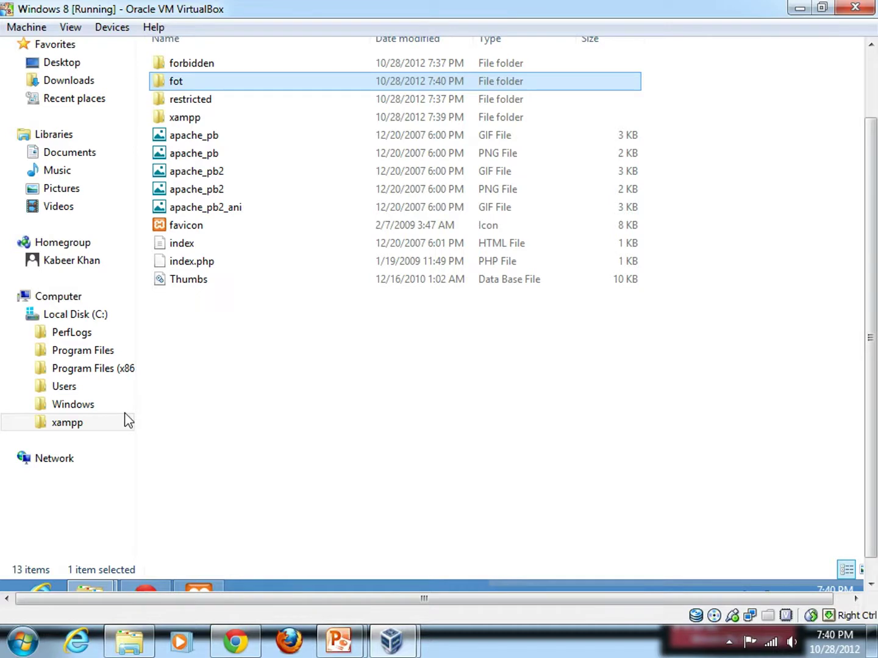
left_click_drag(870, 377, 869, 435)
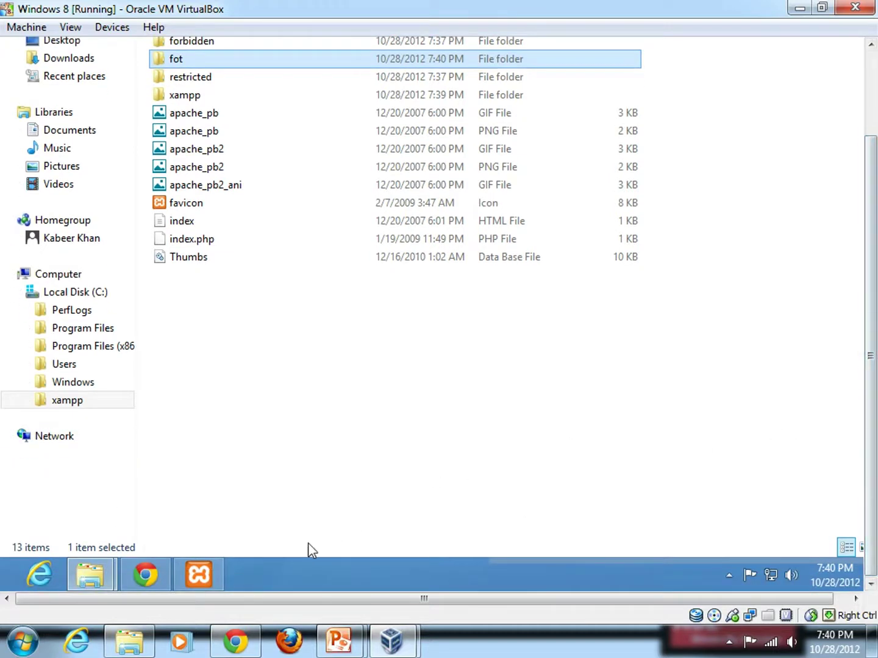
mouse_move(90, 574)
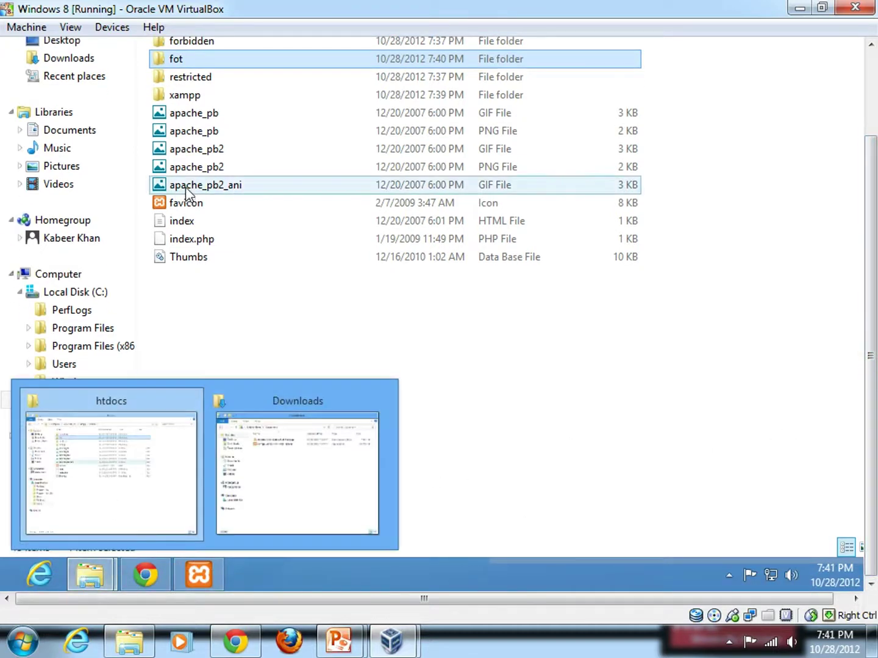
mouse_move(140, 582)
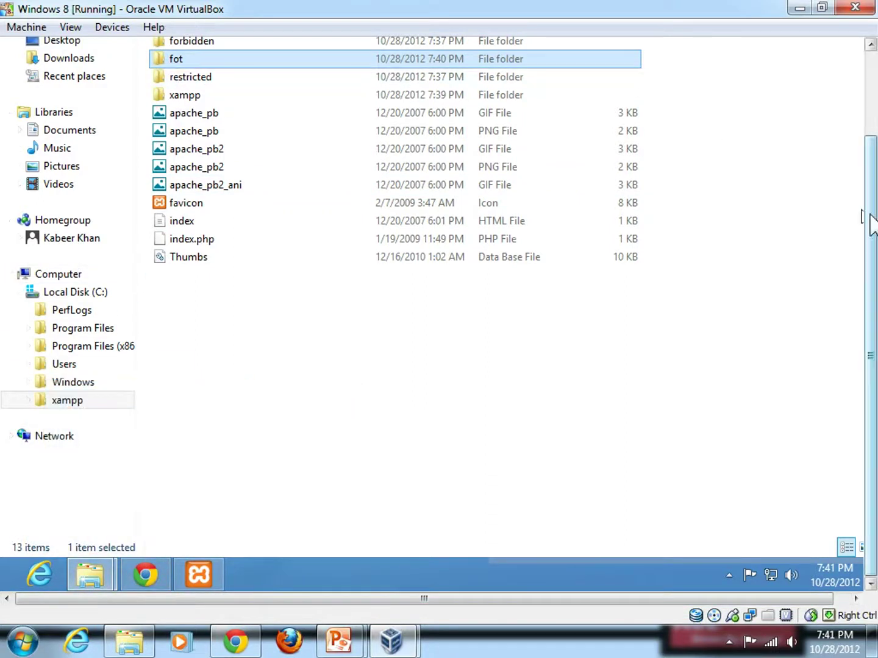
left_click_drag(873, 228, 248, 156)
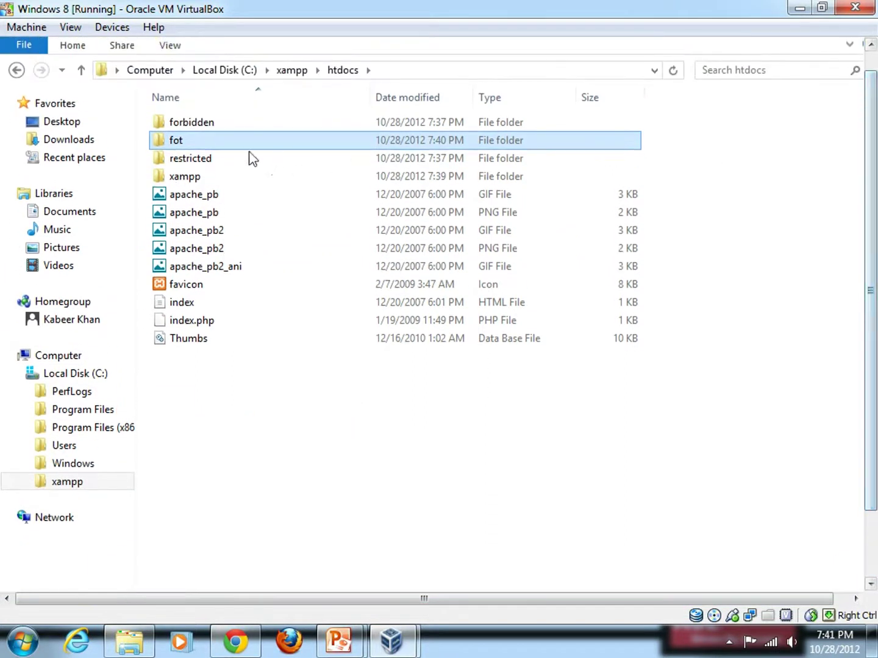
Step: Start Extract All on the Joomla_3.0.1-Stable-Full_Package zip in Downloads
left_click(86, 147)
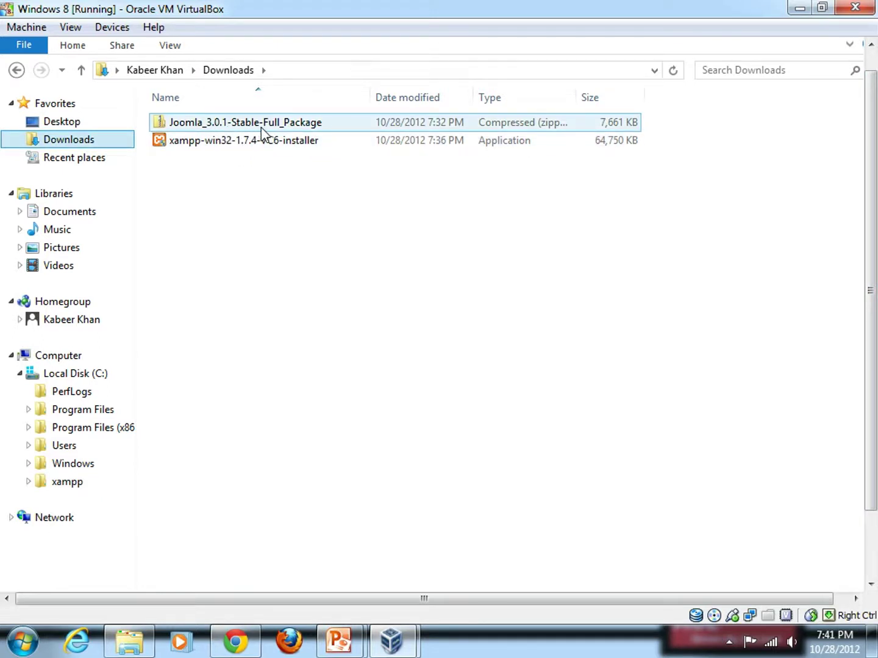
right_click(233, 125)
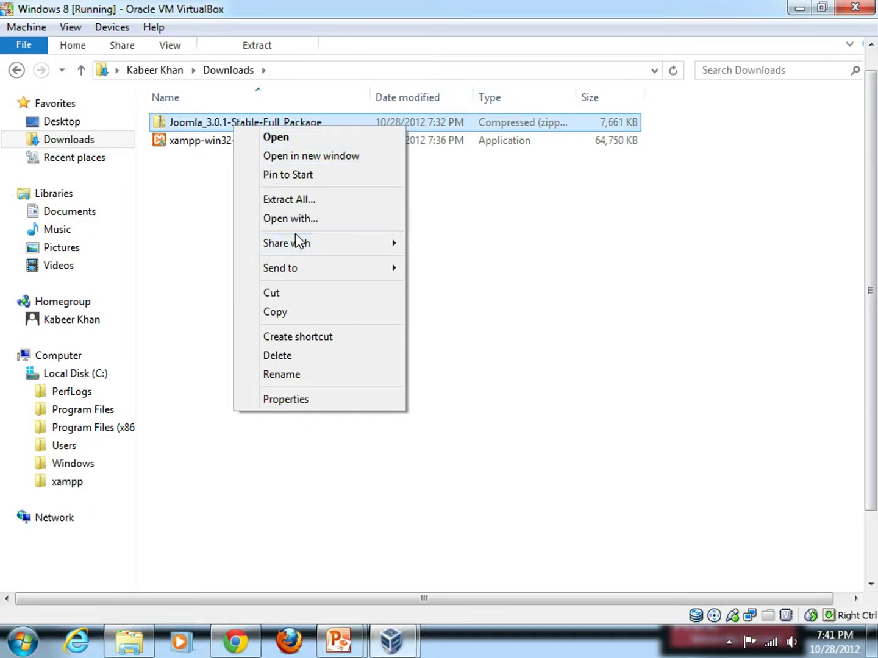
left_click(292, 199)
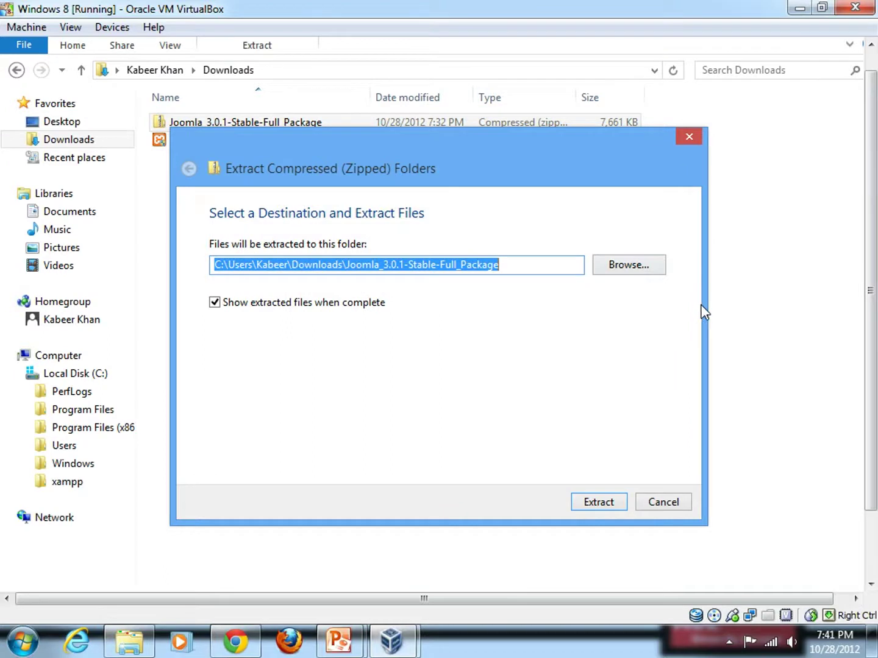
Step: Set the extraction destination to C:\xampp\htdocs\fot and begin extracting
left_click(626, 267)
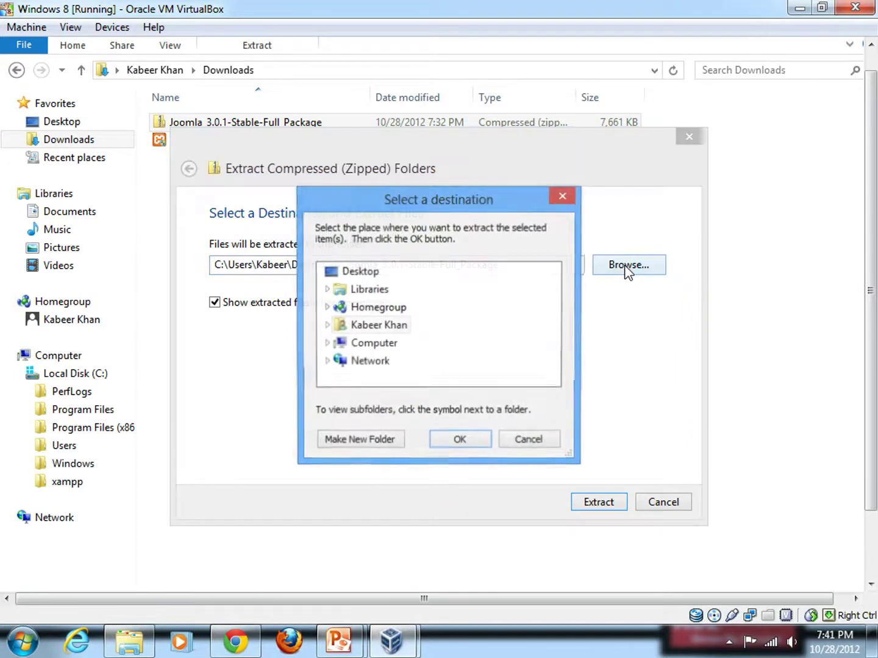
left_click(328, 344)
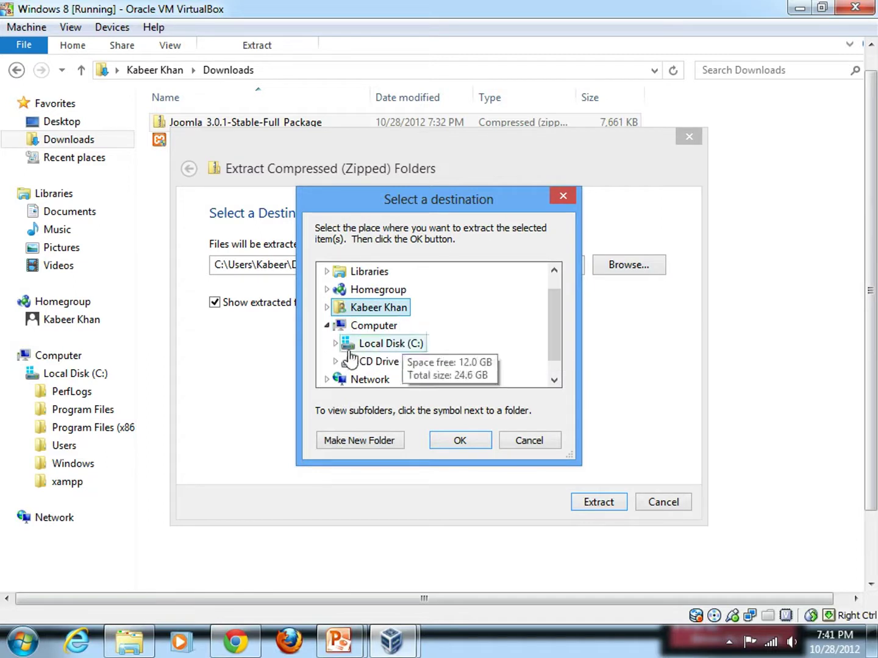
left_click(335, 345)
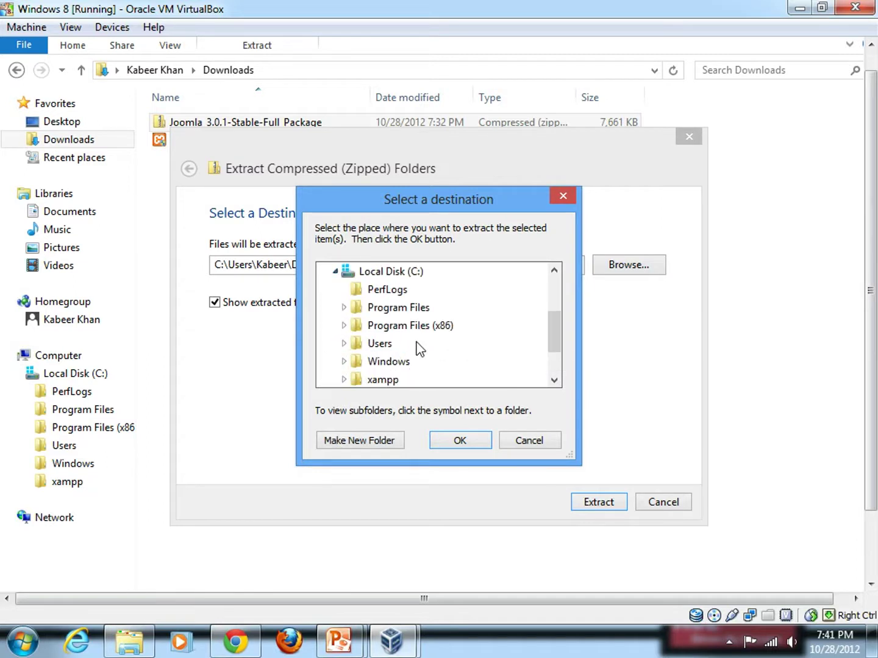
scroll(419, 348, "down", 1)
left_click(346, 326)
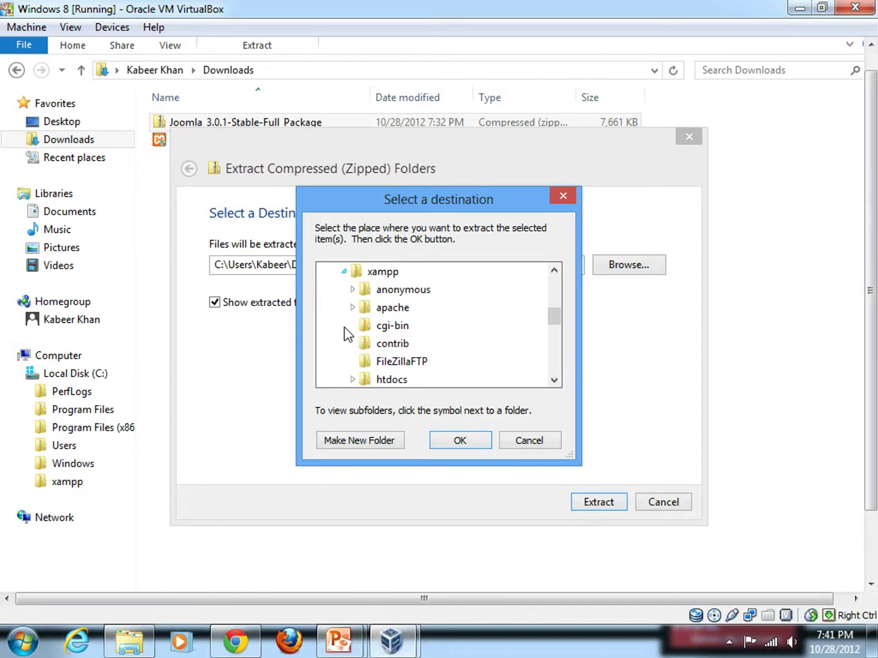
left_click(353, 380)
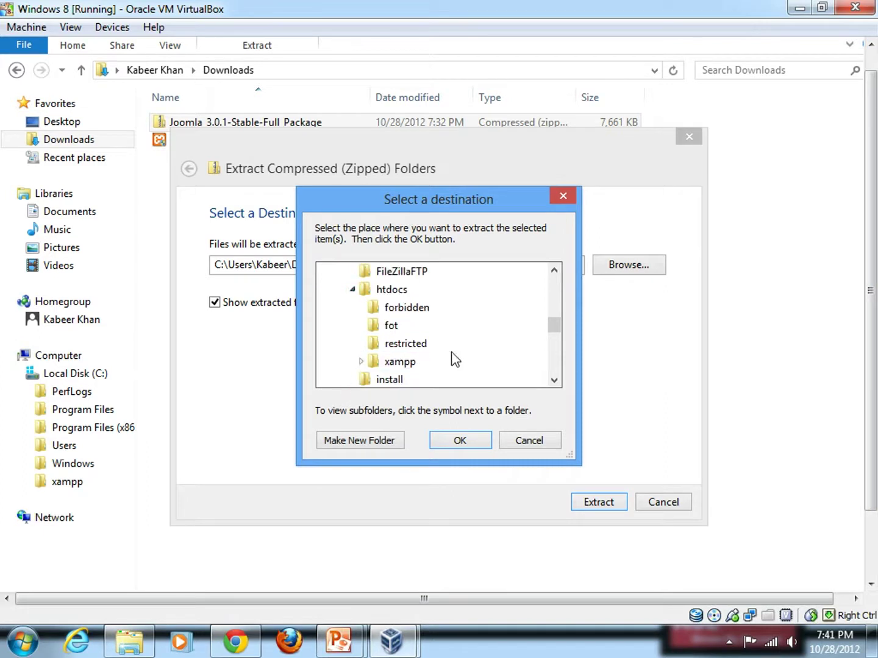
left_click(390, 326)
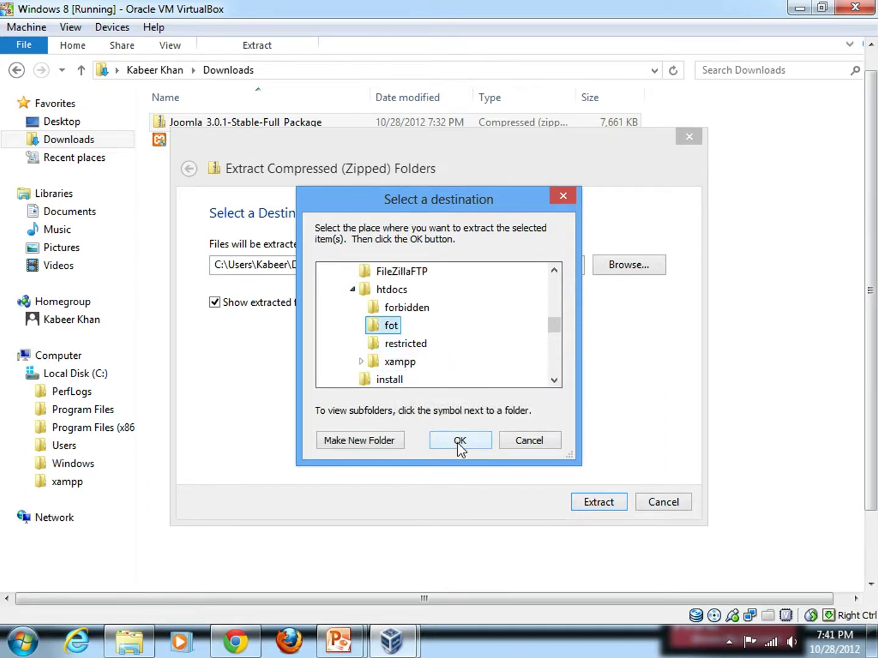
left_click(458, 441)
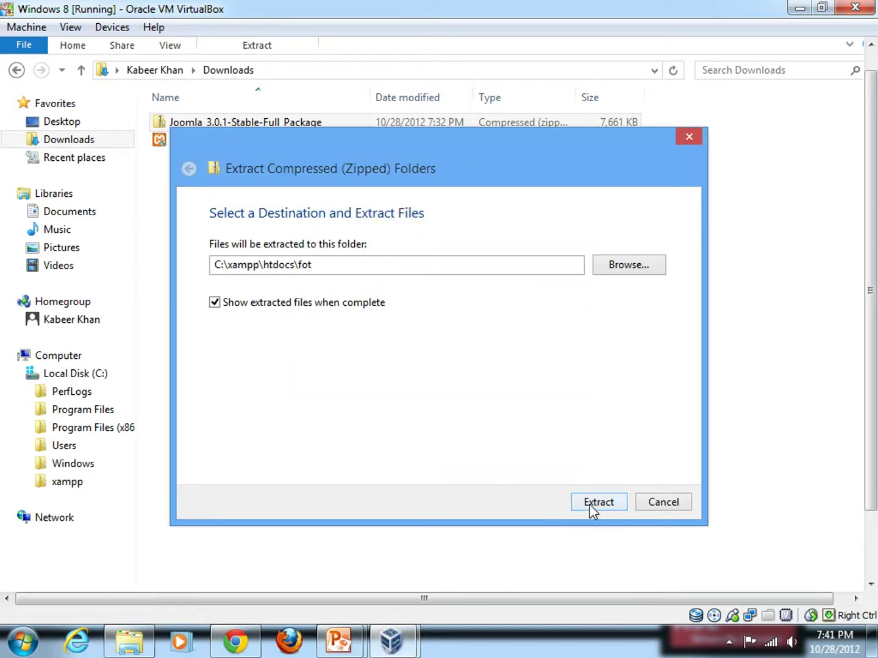
left_click(591, 511)
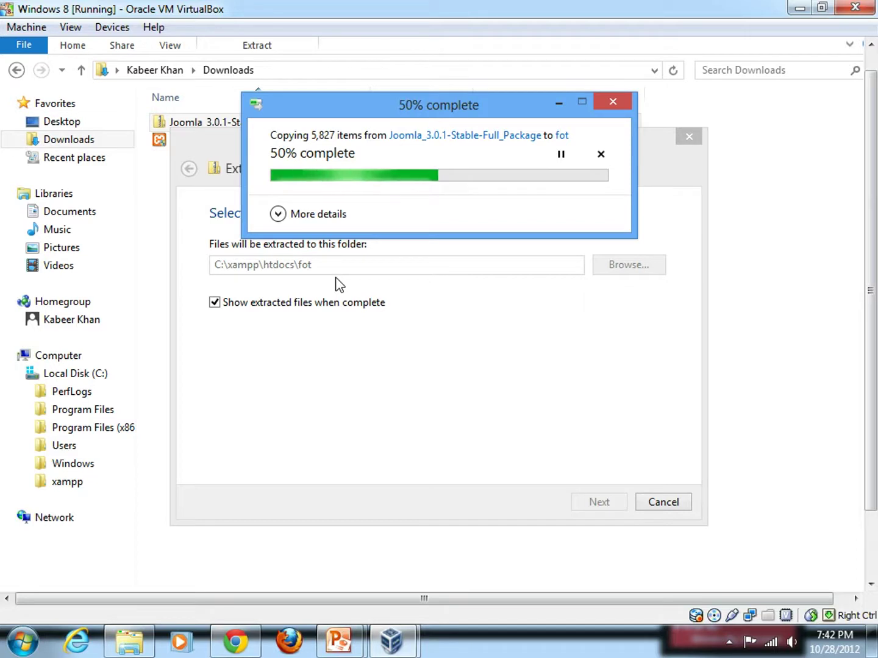
Step: Let the extraction finish, then maximize the fot window to review the 25 Joomla items
left_click(277, 213)
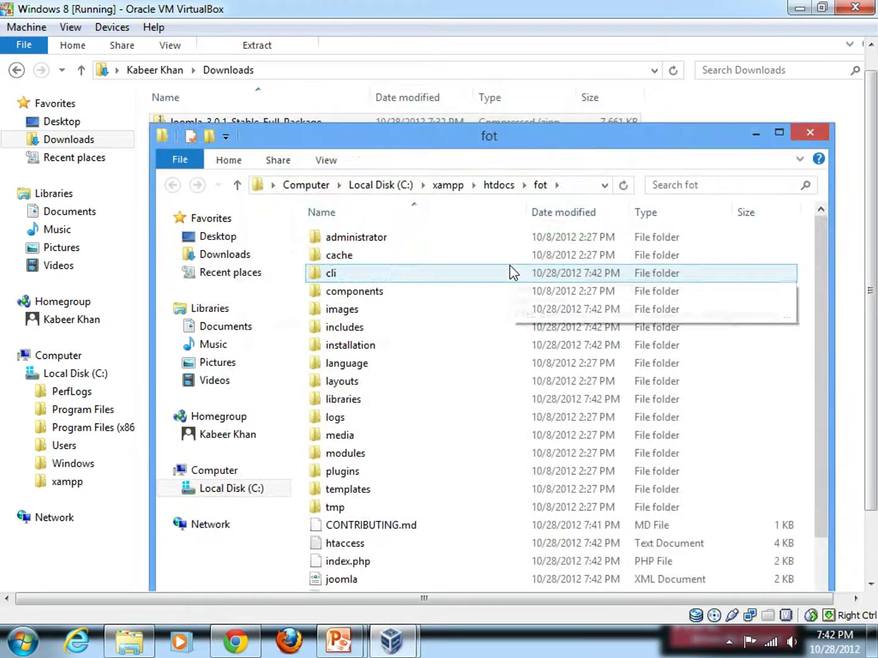
left_click_drag(475, 140, 466, 93)
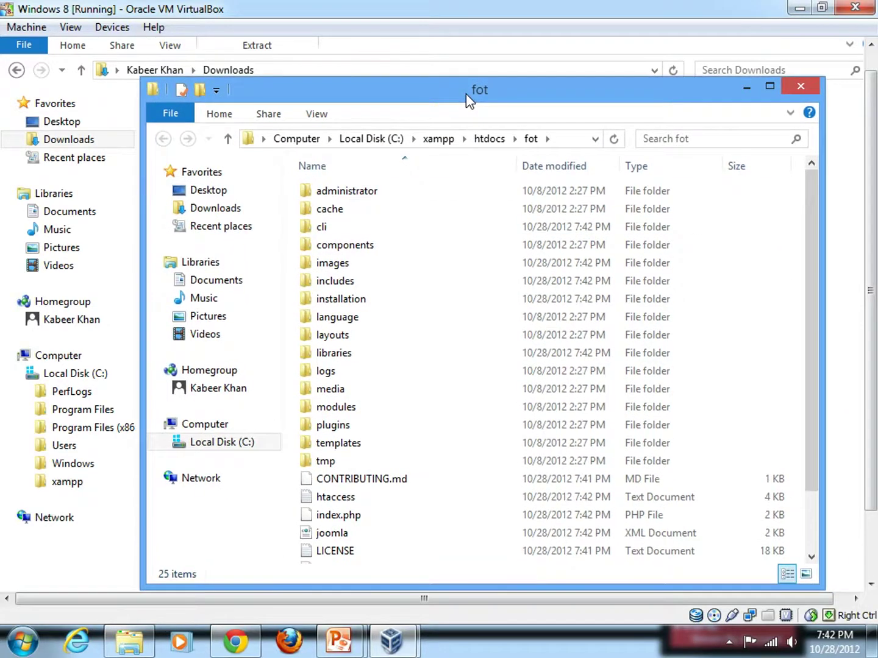
double_click(465, 93)
left_click_drag(871, 178, 862, 147)
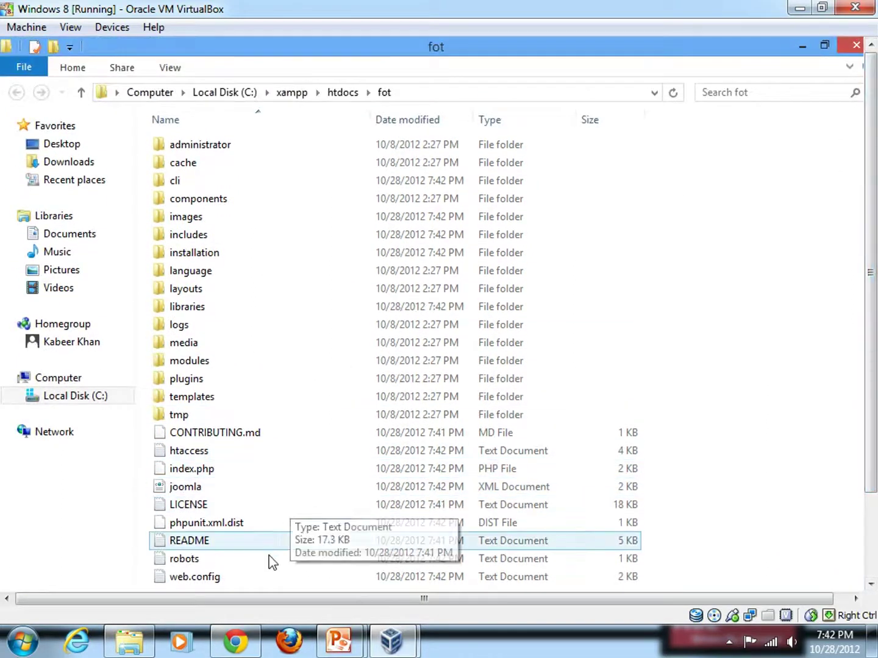
scroll(837, 293, "down", 2)
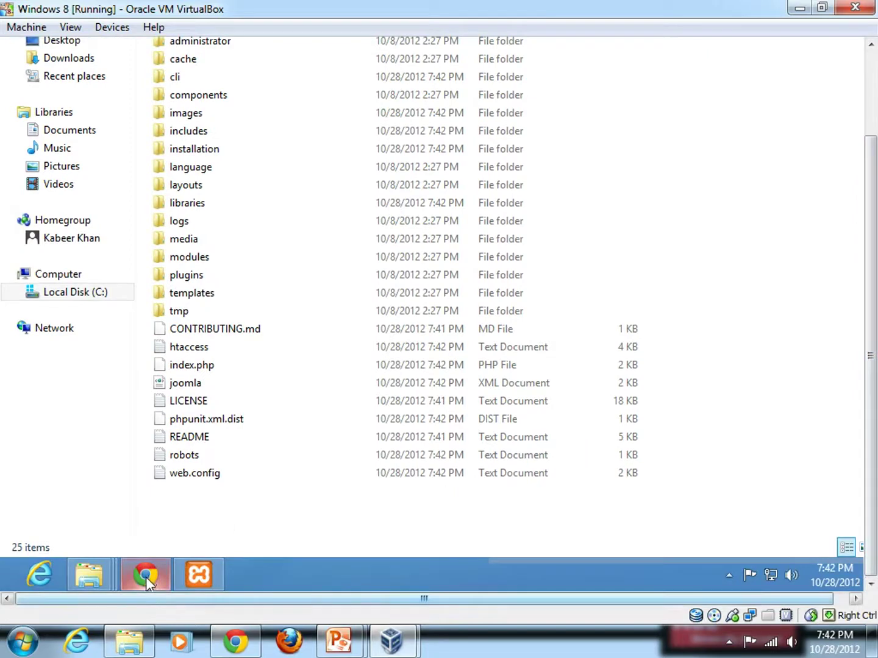
Step: Switch to Chrome and load localhost/fot in a new tab
mouse_move(146, 575)
left_click(146, 500)
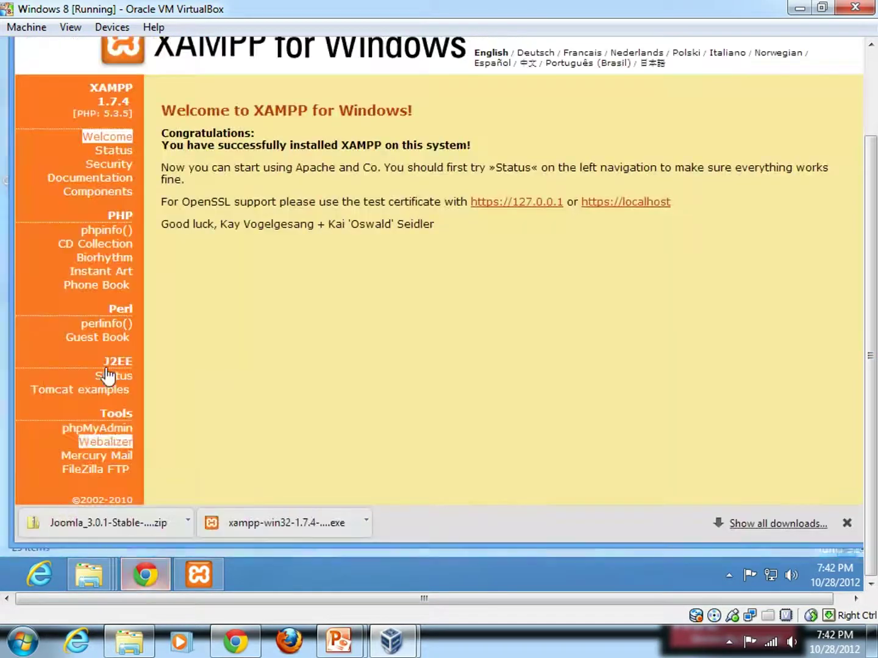
scroll(822, 62, "up", 2)
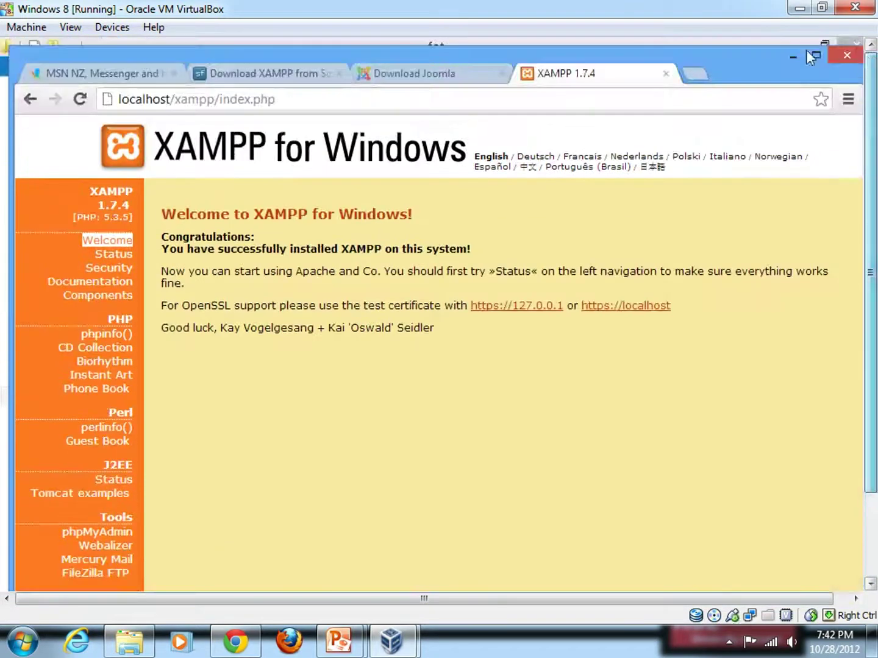
left_click(694, 74)
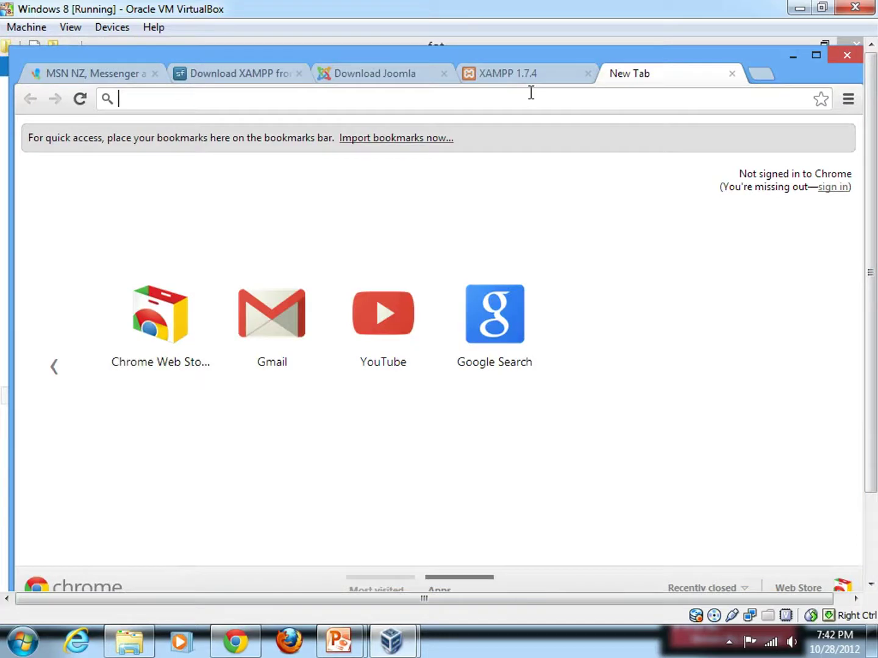
type("localhos")
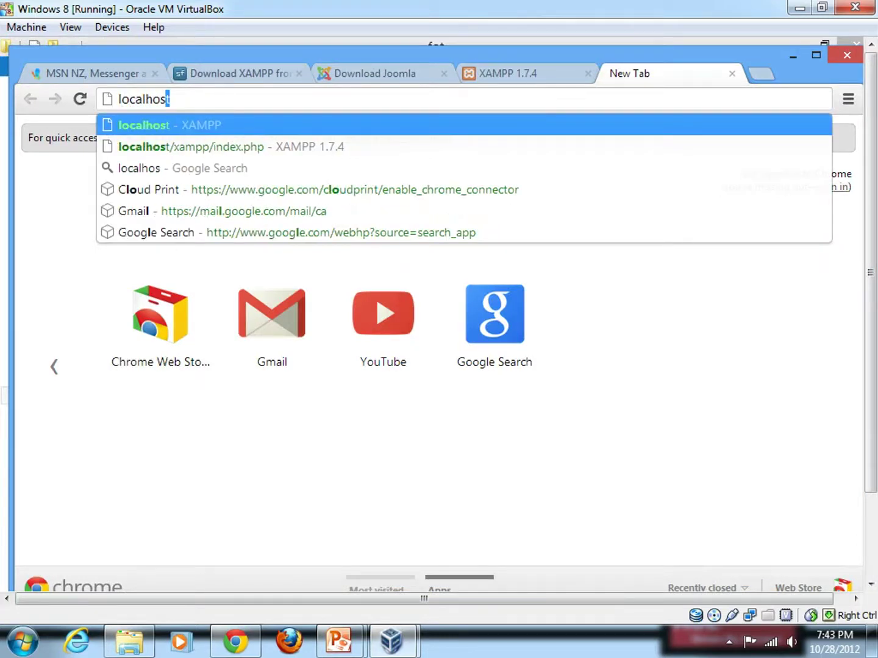
type("t/fot")
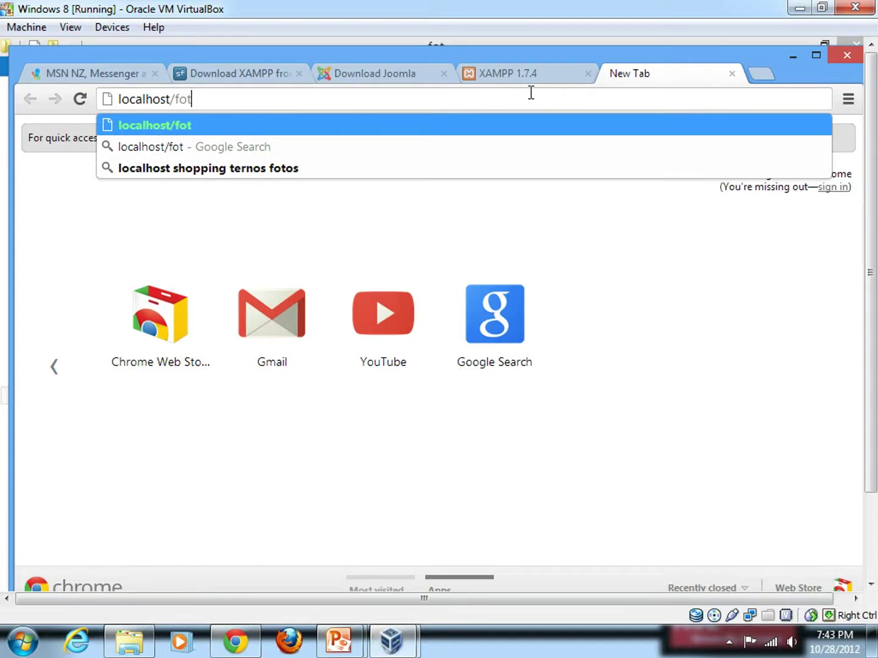
key("Return")
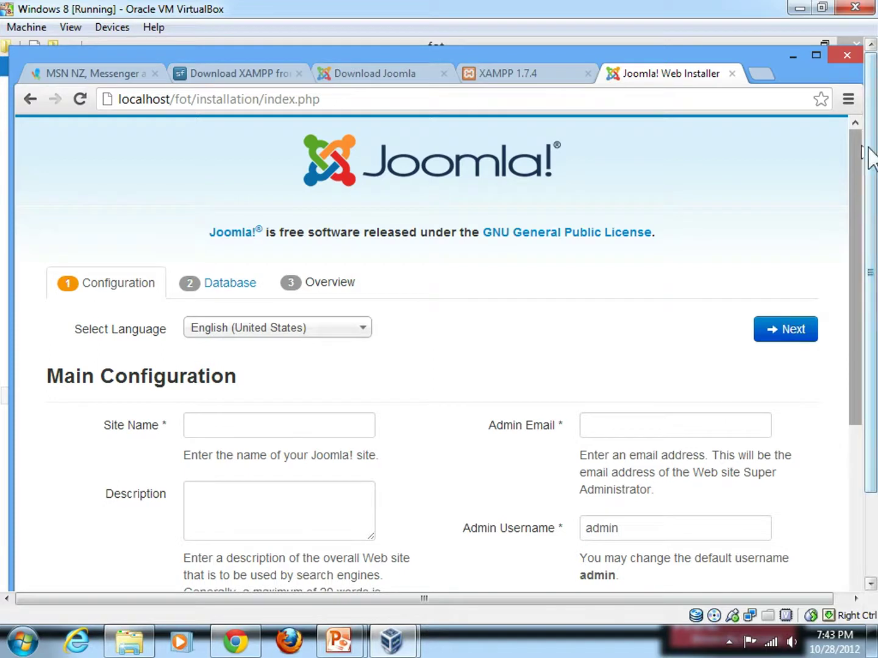
Step: Enter fot.com as the Site Name
scroll(865, 153, "down", 2)
left_click(332, 340)
type("ot.com")
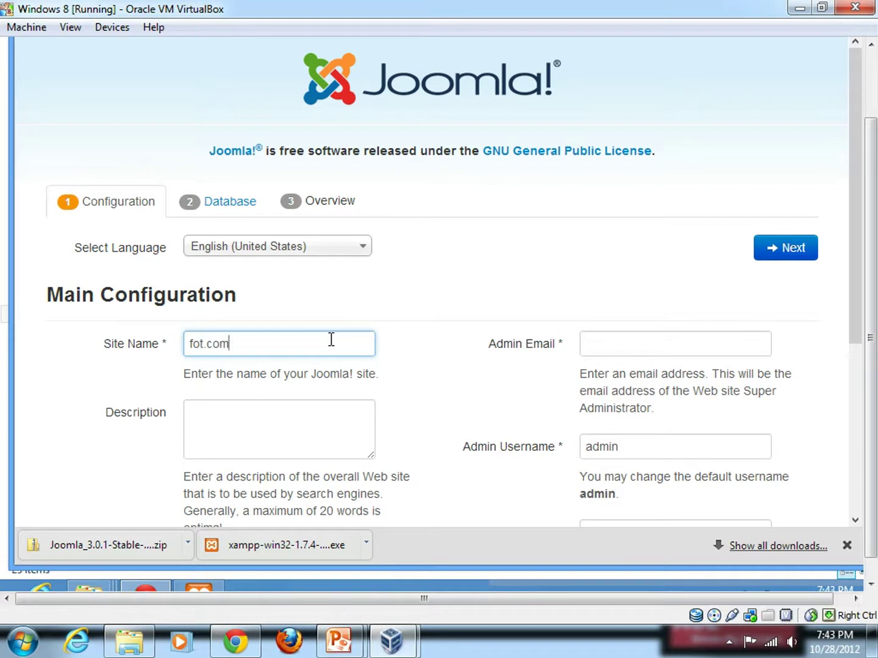
scroll(513, 333, "down", 3)
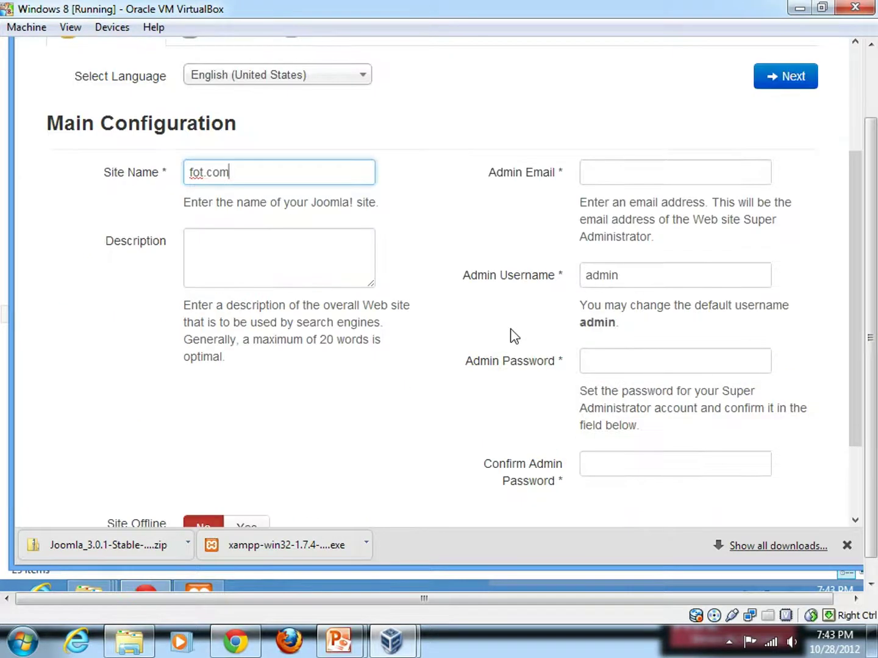
scroll(512, 336, "down", 2)
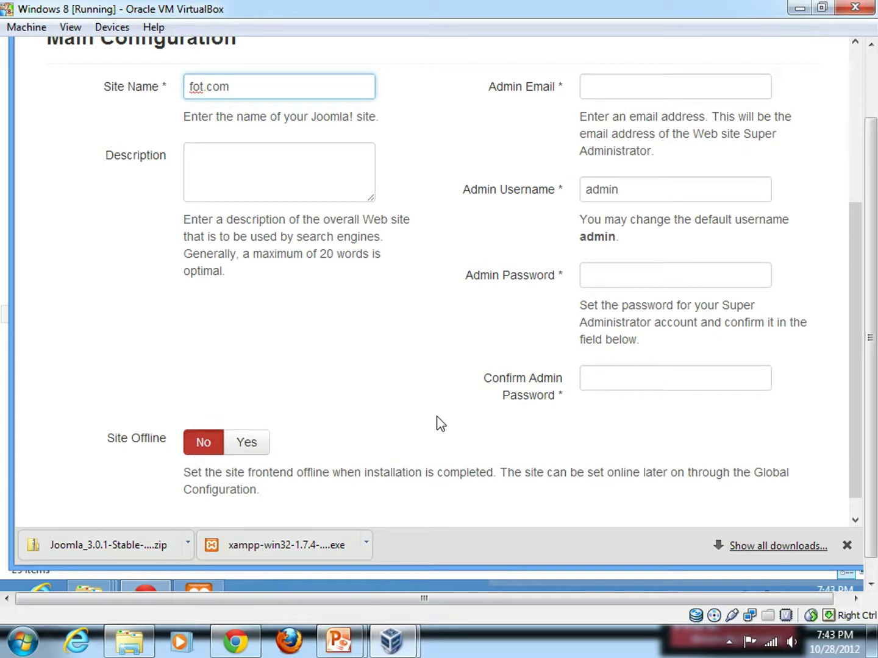
scroll(437, 424, "down", 1)
scroll(439, 425, "up", 4)
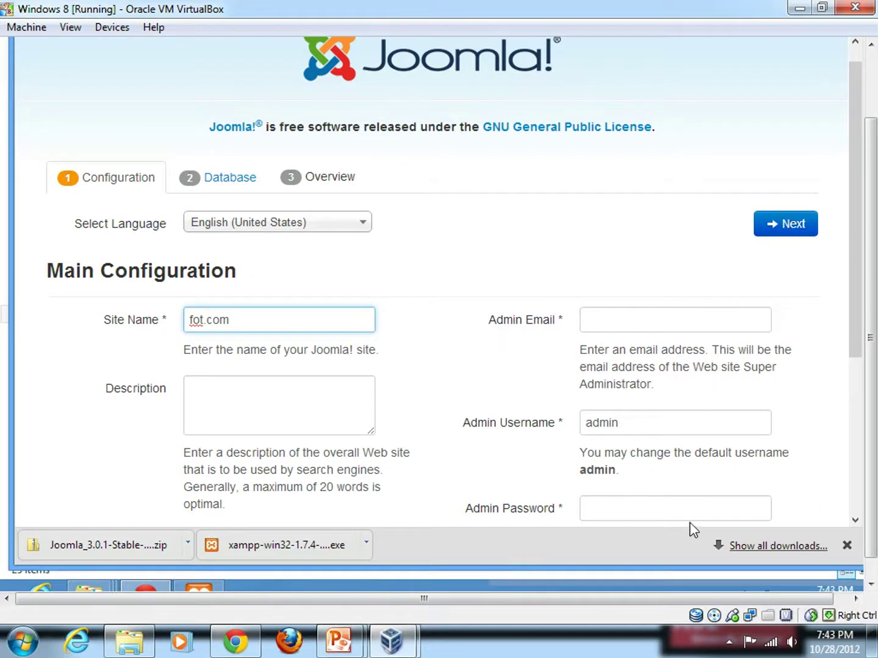
Step: Enter the admin e-mail address, set and confirm the admin password, then continue
left_click(652, 317)
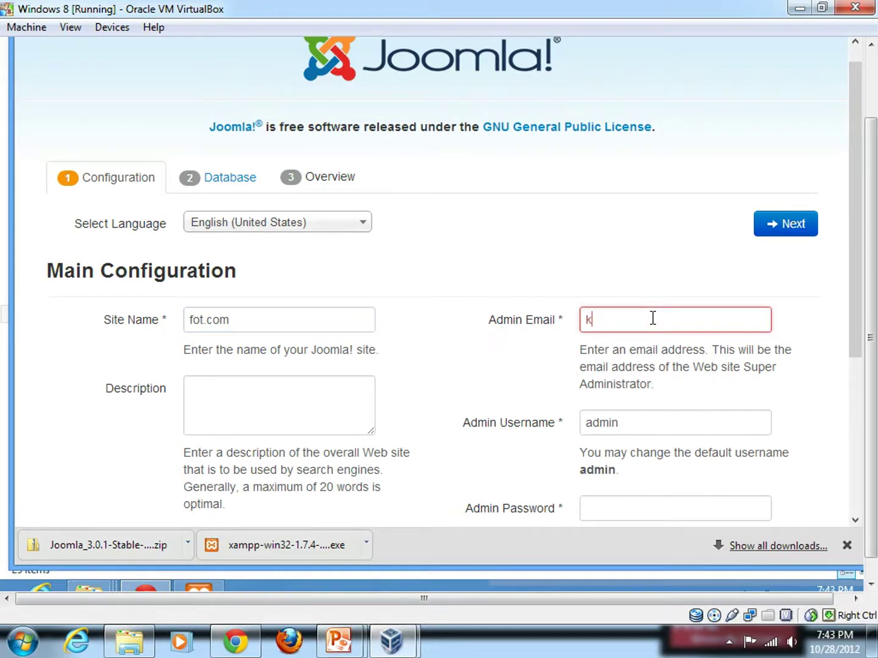
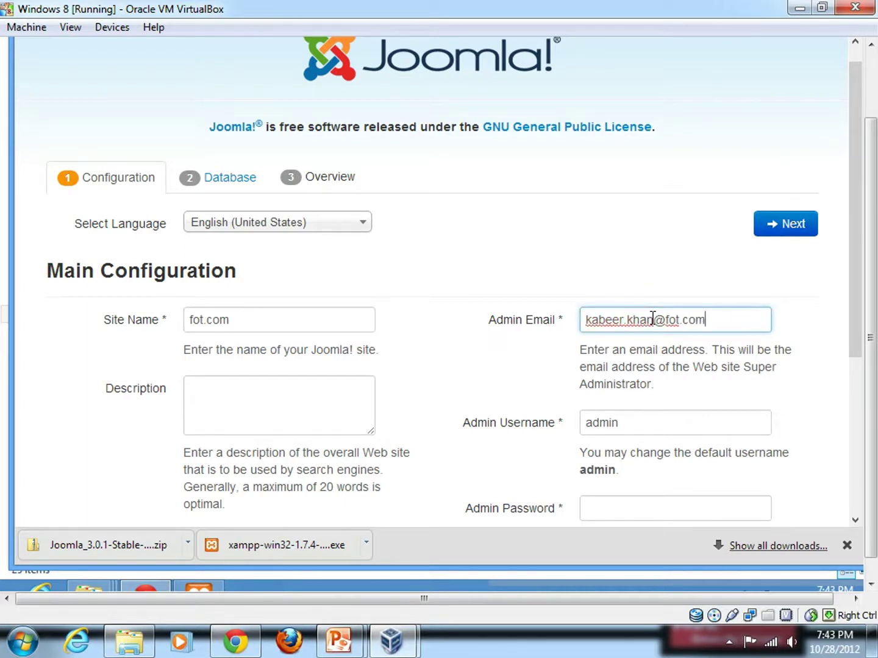
left_click_drag(860, 295, 863, 395)
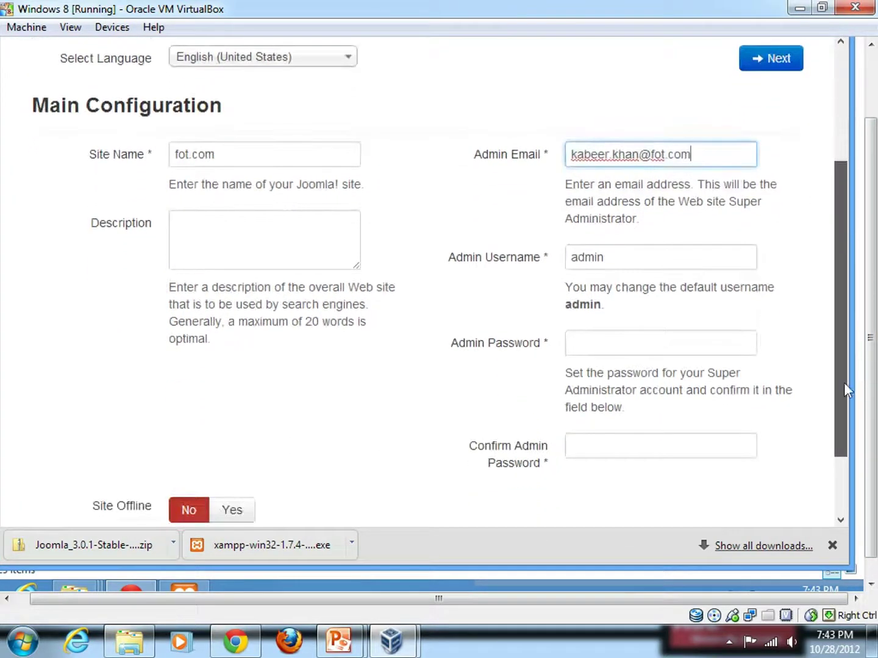
left_click(692, 341)
type("•••")
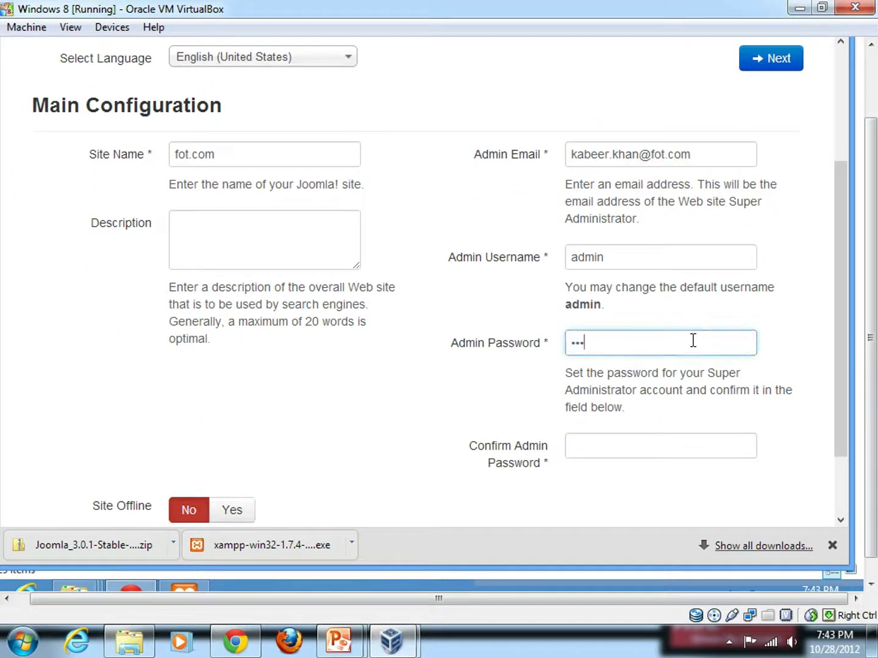
type("••••")
key("Tab")
type("•••••••")
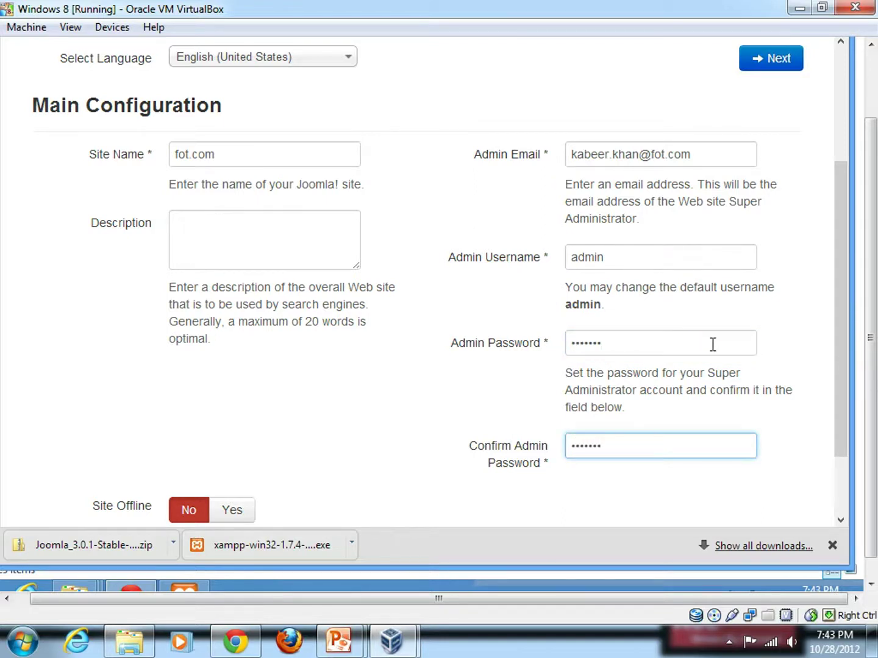
left_click_drag(839, 382, 836, 394)
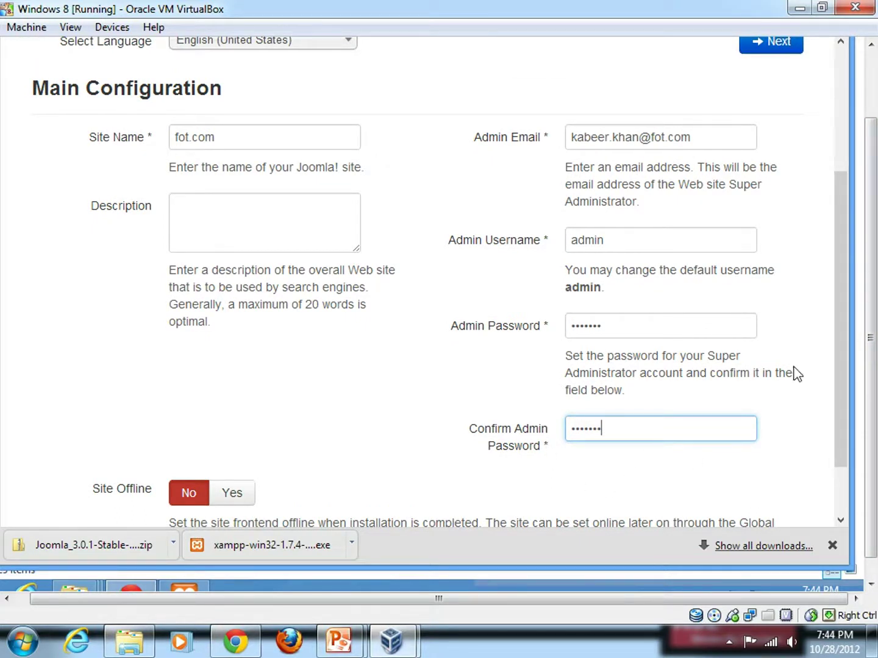
left_click_drag(838, 392, 840, 303)
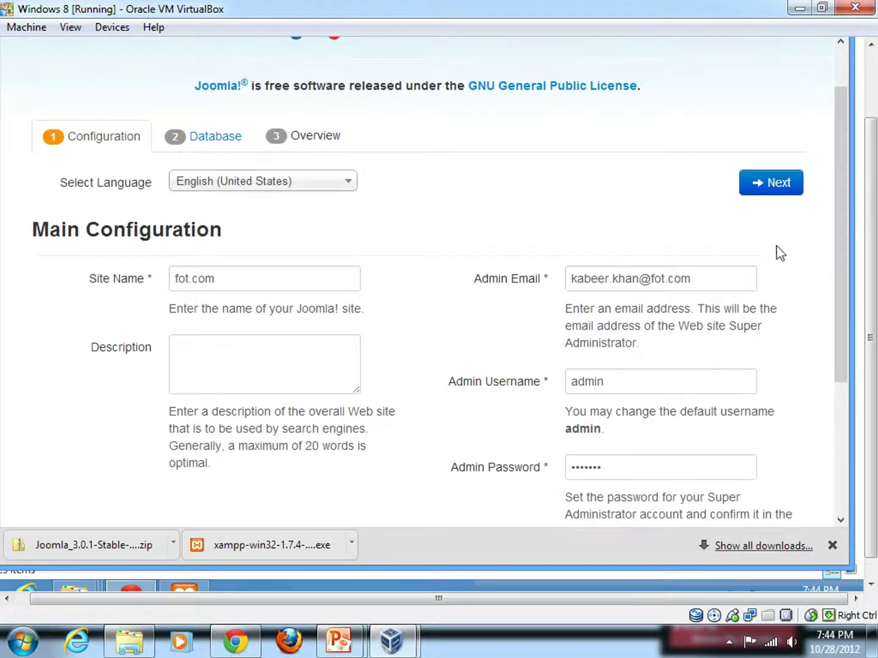
left_click(778, 190)
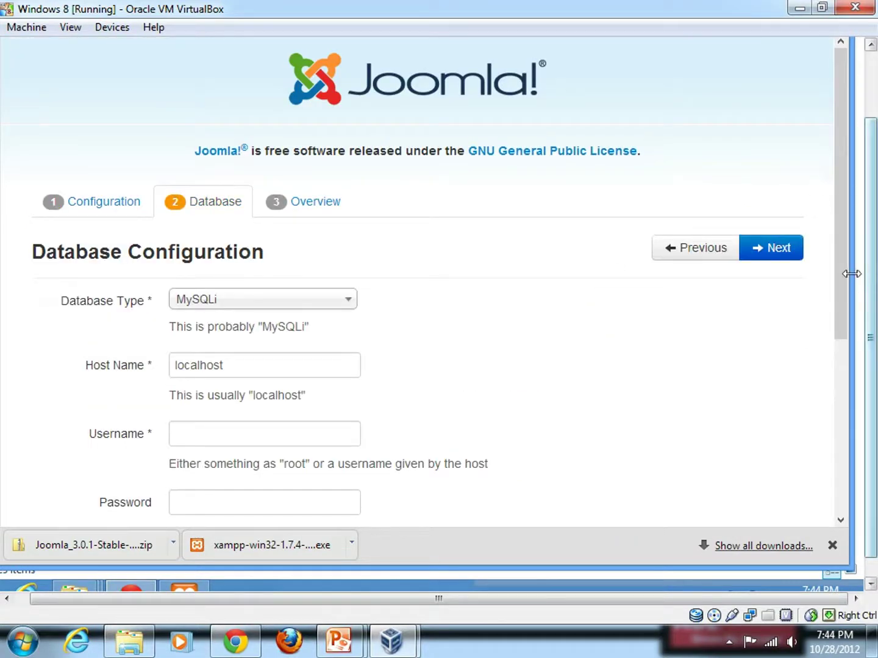
Step: Fill in root as Username and fot as Database Name, password blank, and continue
left_click_drag(842, 278, 847, 358)
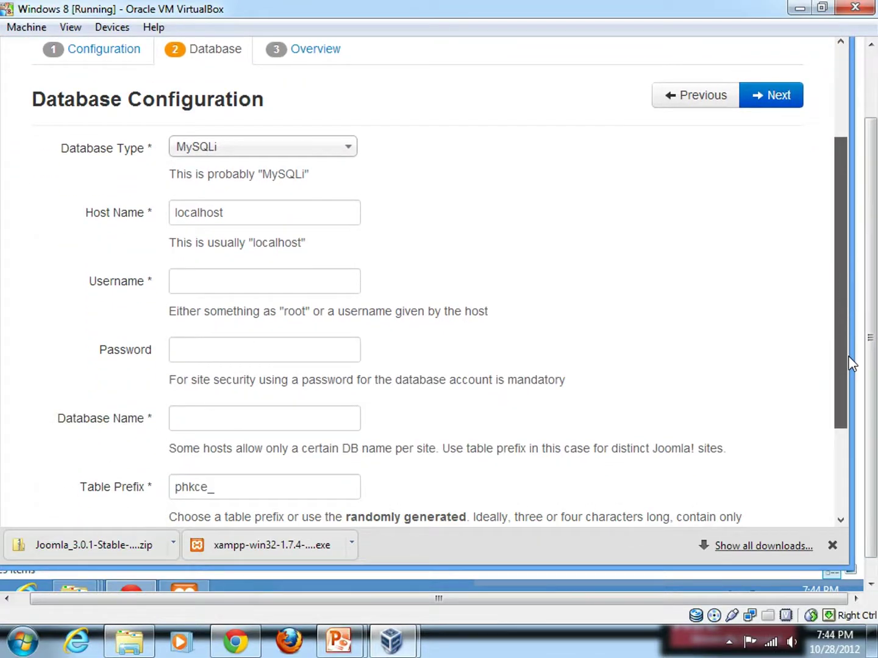
left_click(265, 283)
type("root")
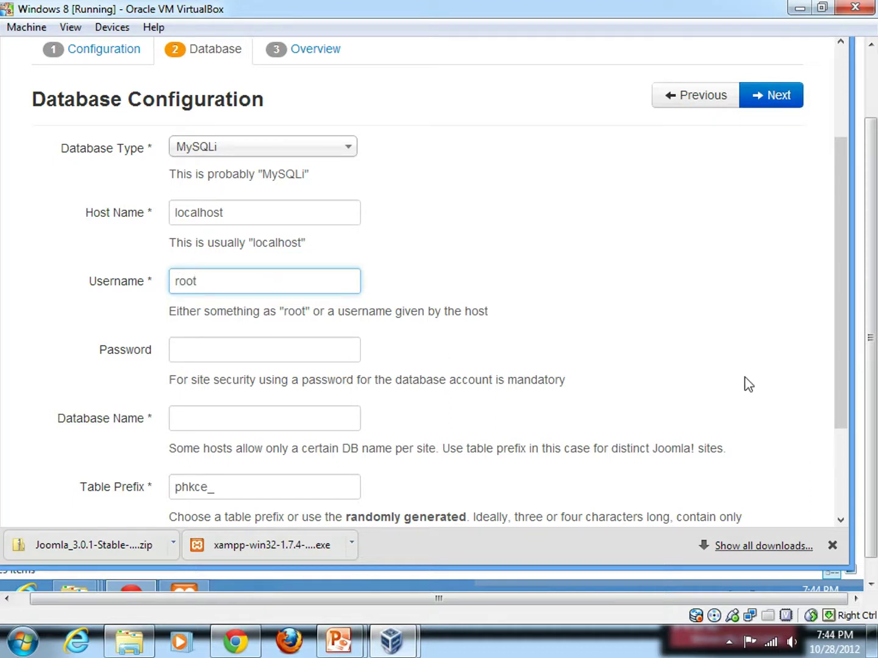
left_click_drag(839, 336, 845, 367)
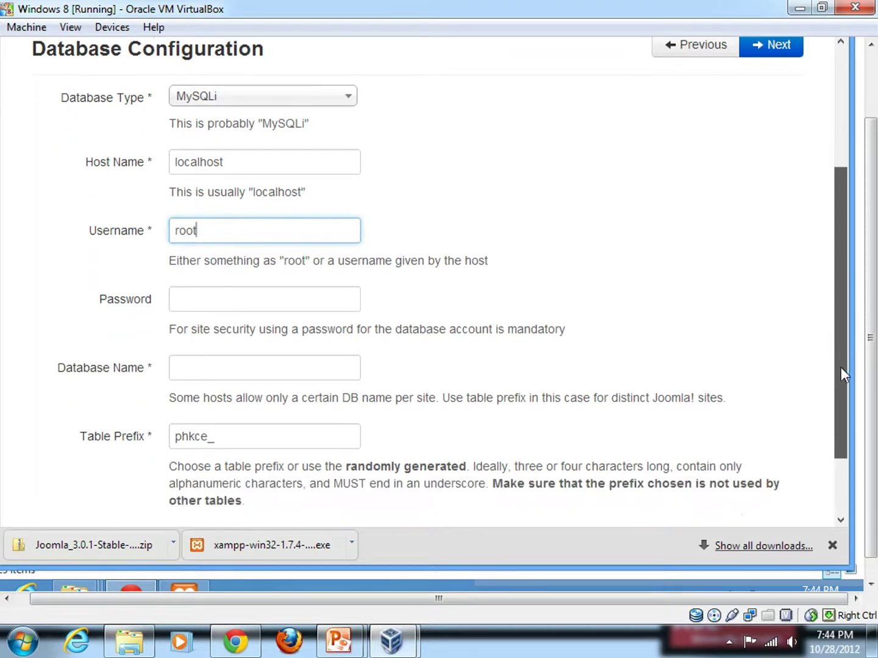
left_click(250, 368)
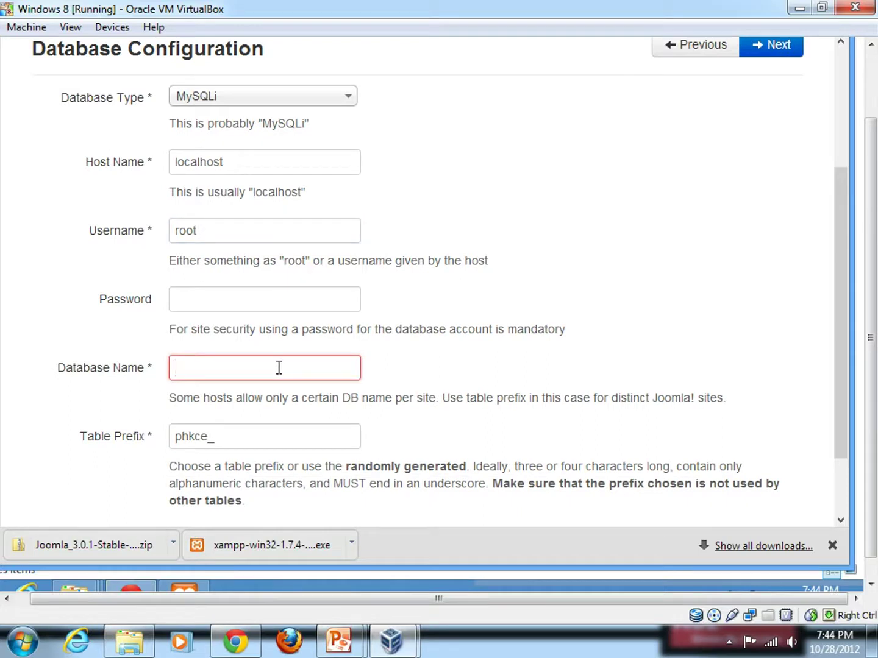
type("fot")
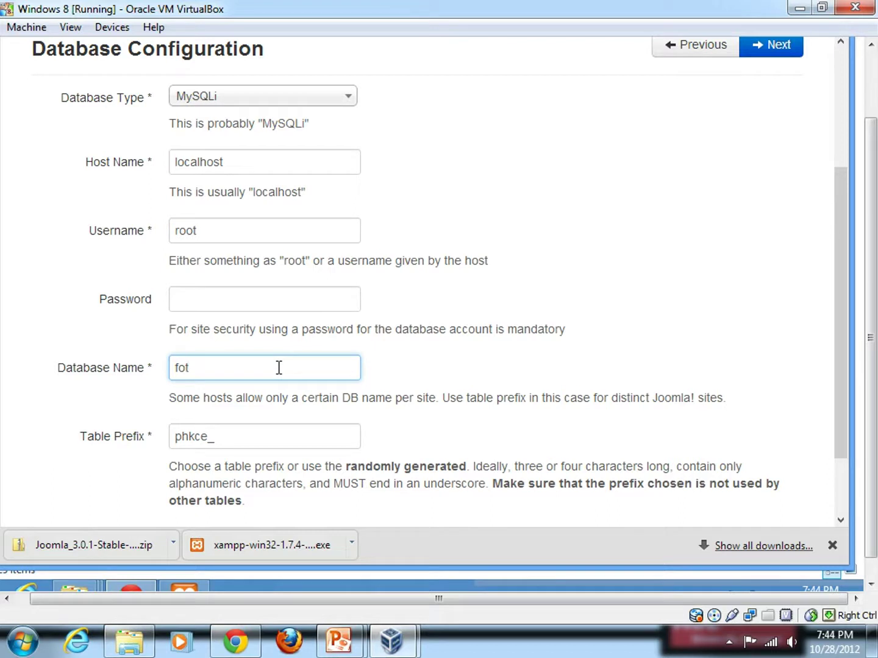
left_click_drag(846, 407, 858, 491)
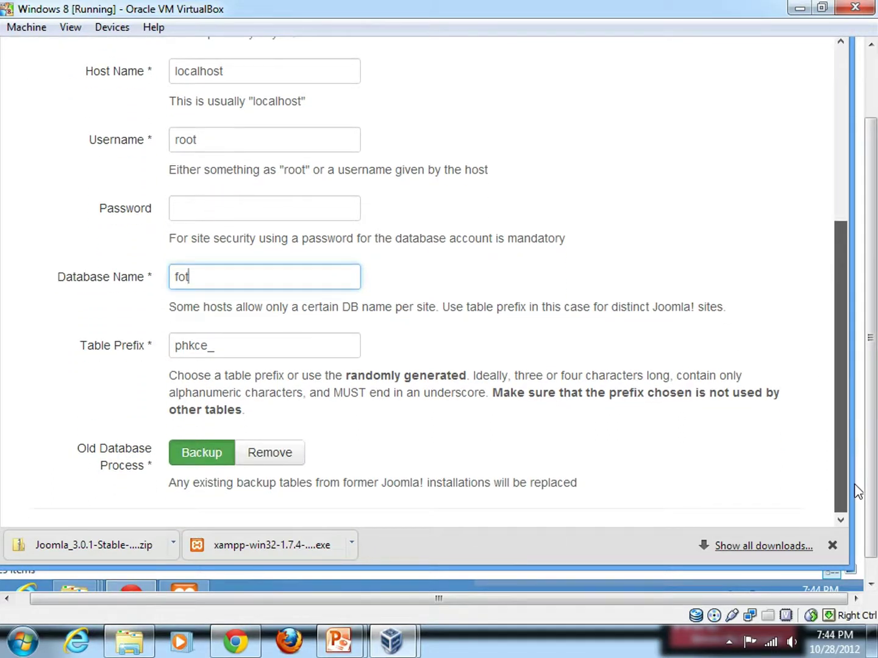
left_click_drag(857, 488, 846, 293)
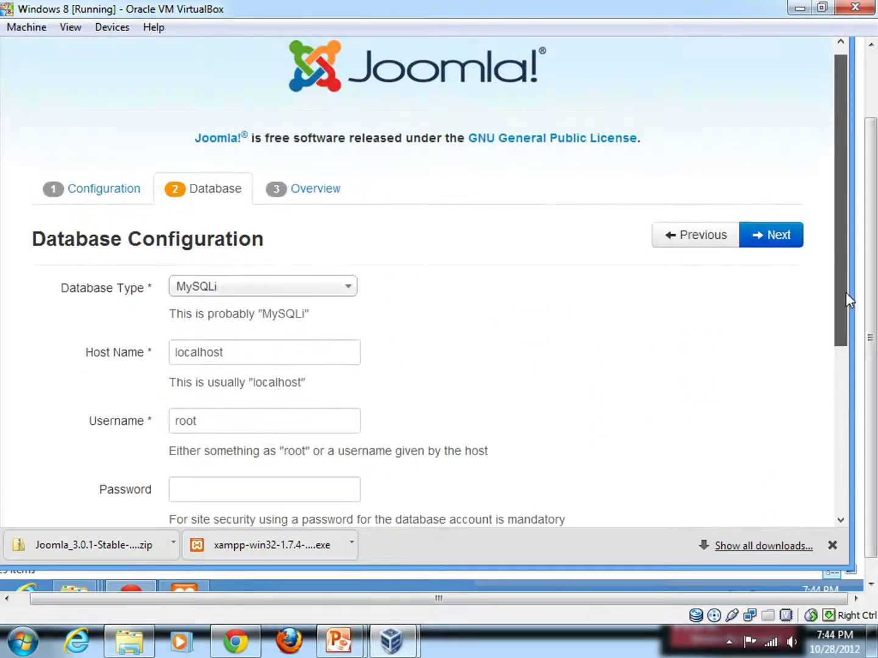
left_click(772, 244)
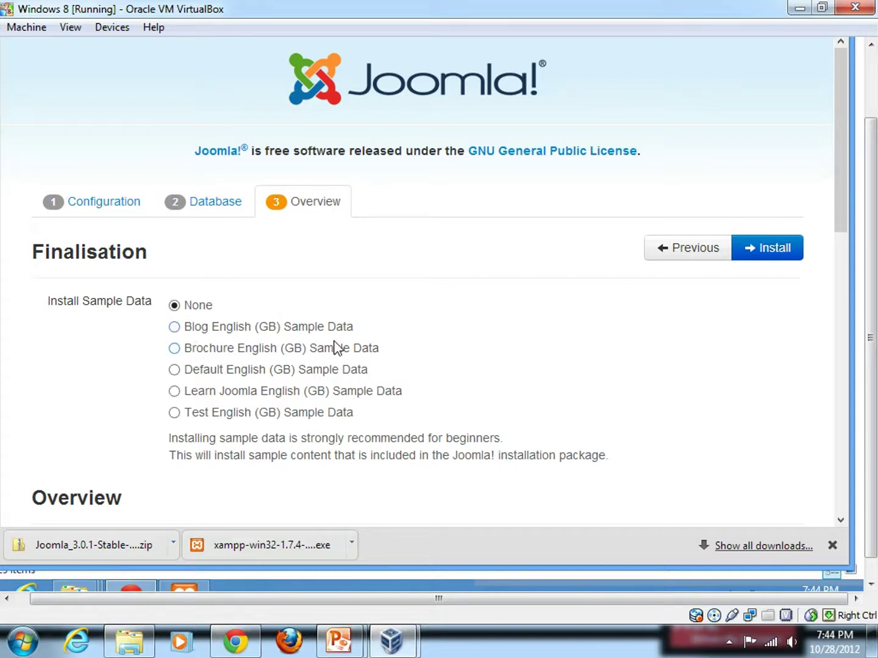
Step: Choose Blog English (GB) sample data, review the overview, and install Joomla
left_click(174, 329)
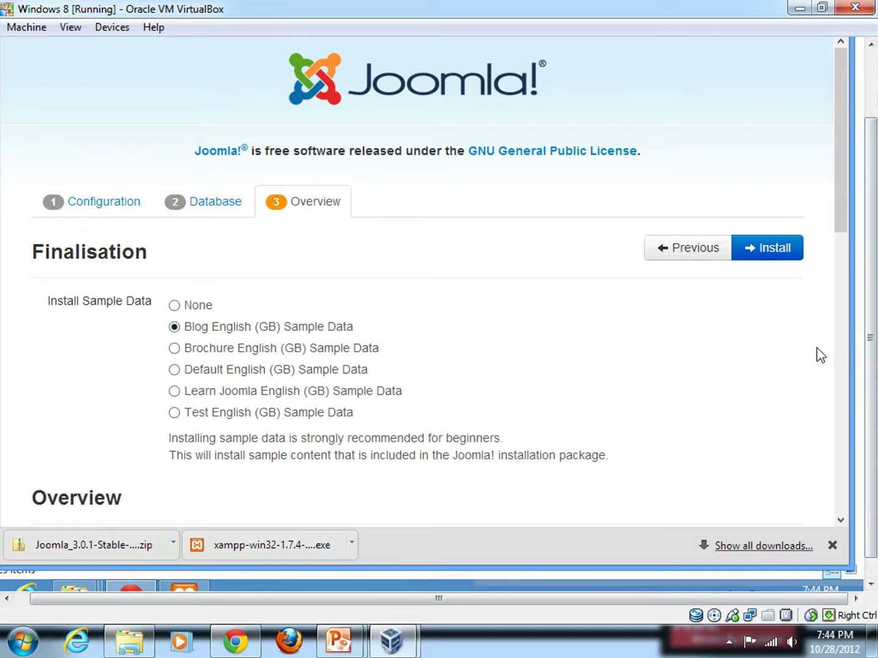
left_click_drag(842, 223, 862, 503)
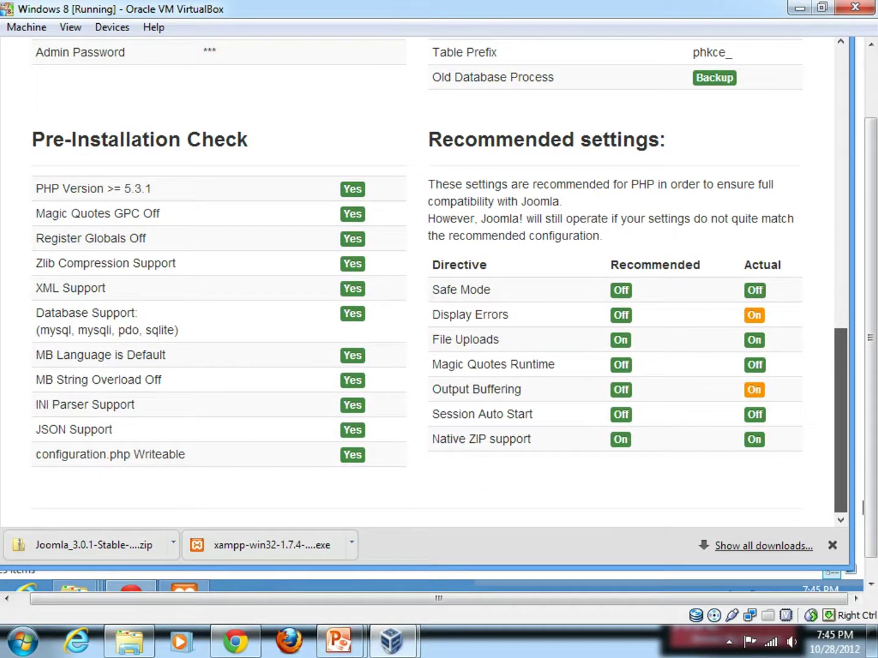
left_click_drag(862, 506, 863, 211)
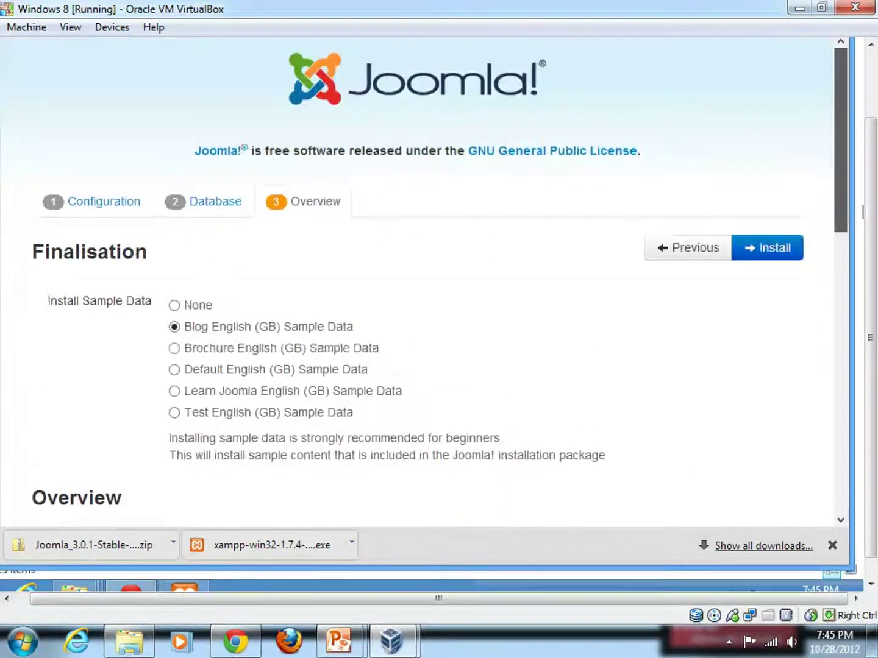
left_click(773, 251)
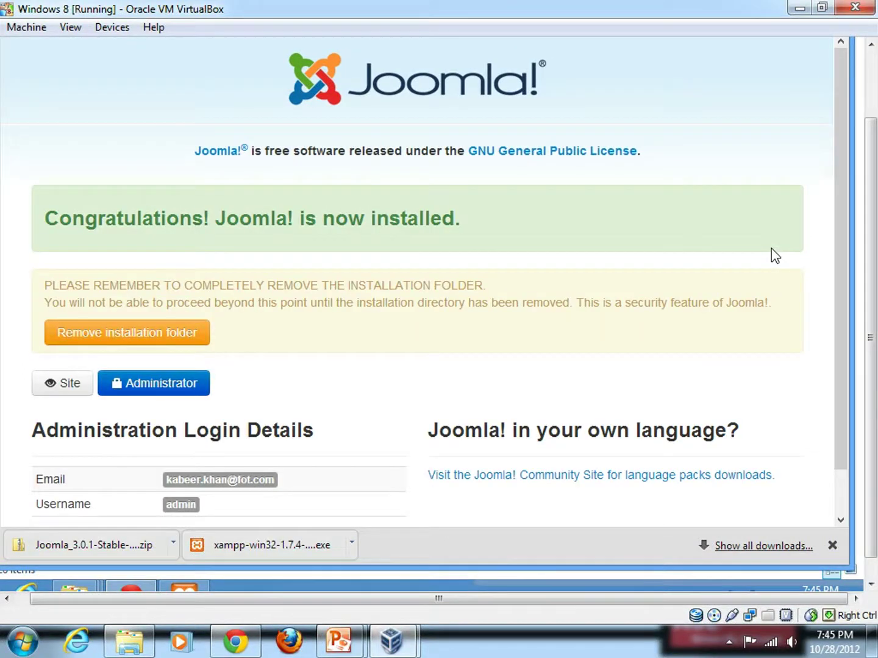
Step: Remove the installation folder and open a new browser tab
left_click_drag(843, 261, 845, 306)
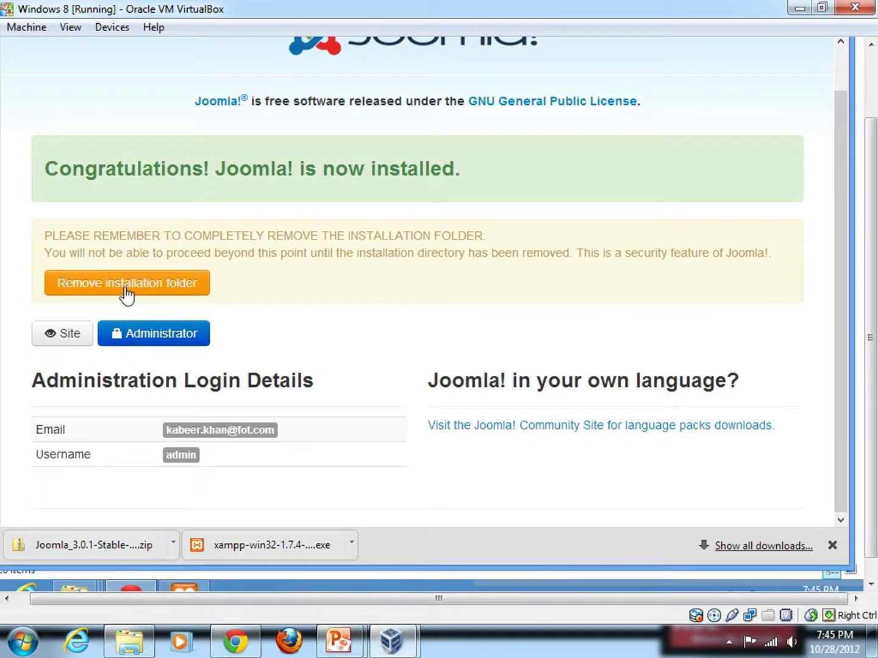
left_click(162, 297)
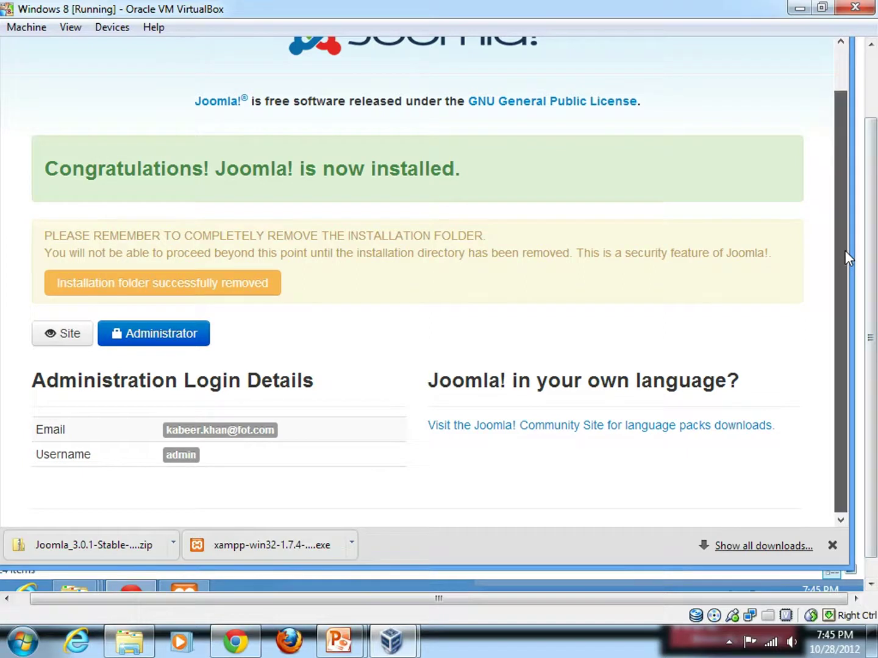
left_click_drag(845, 256, 849, 167)
left_click_drag(871, 232, 871, 167)
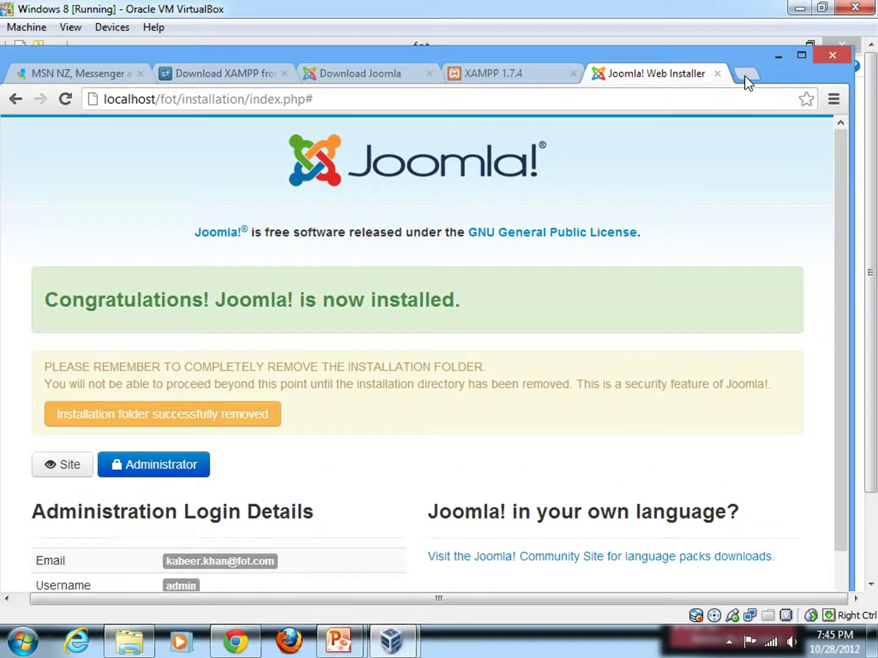
left_click(746, 76)
Step: Load localhost/fot and open the Joomla administrator login page from the installer tab
type("localhost/")
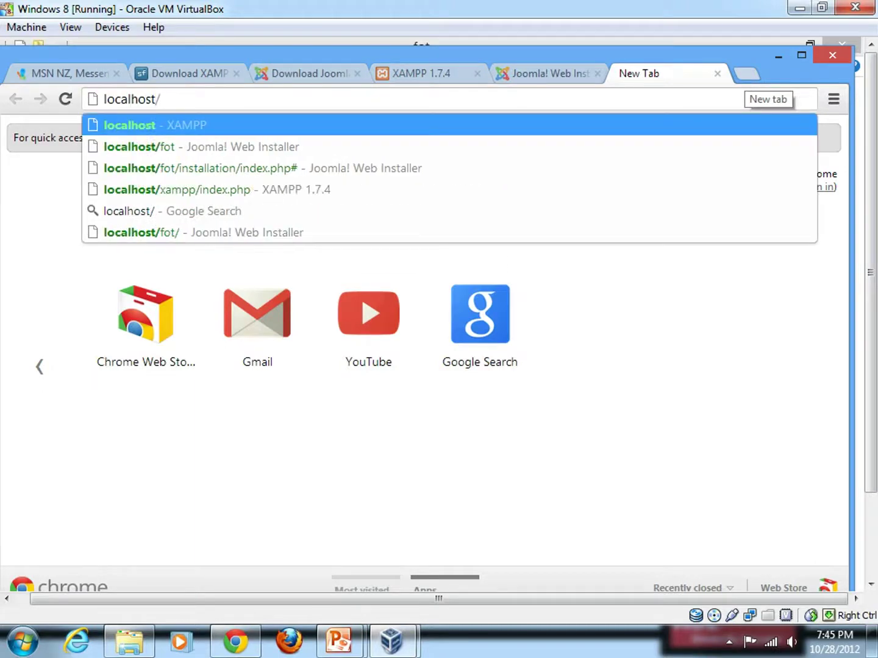
type("fot")
key("Return")
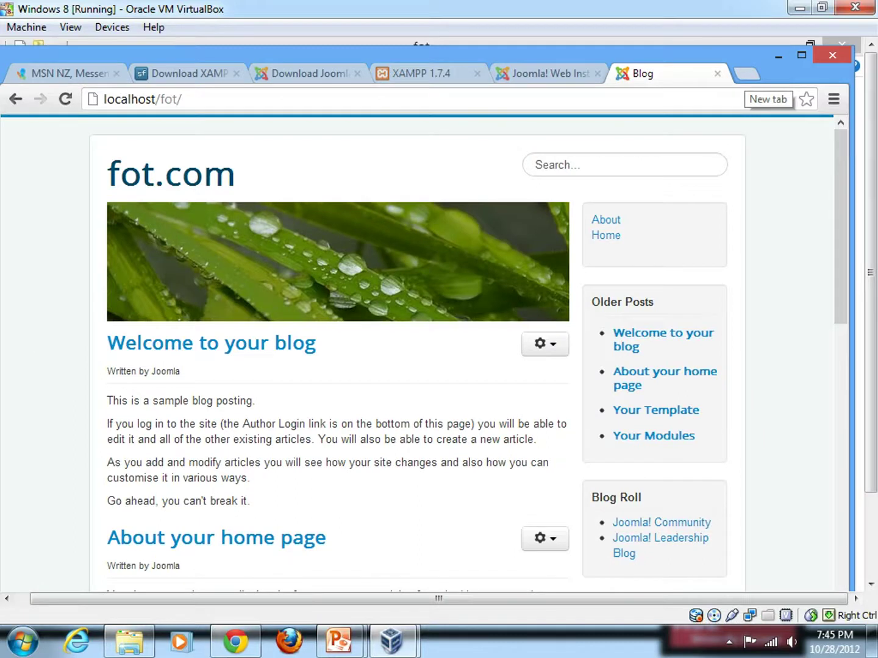
left_click(550, 74)
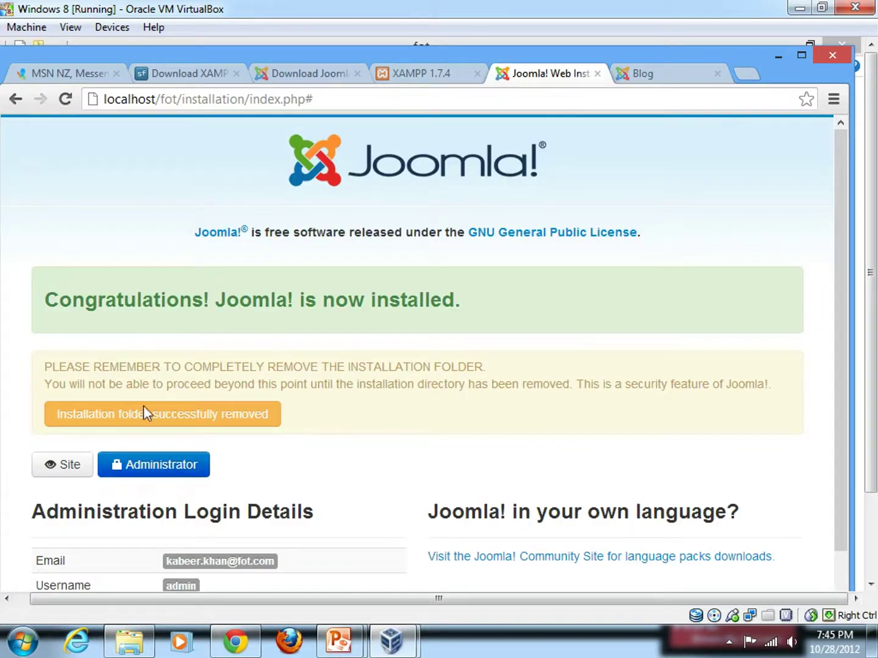
left_click(149, 473)
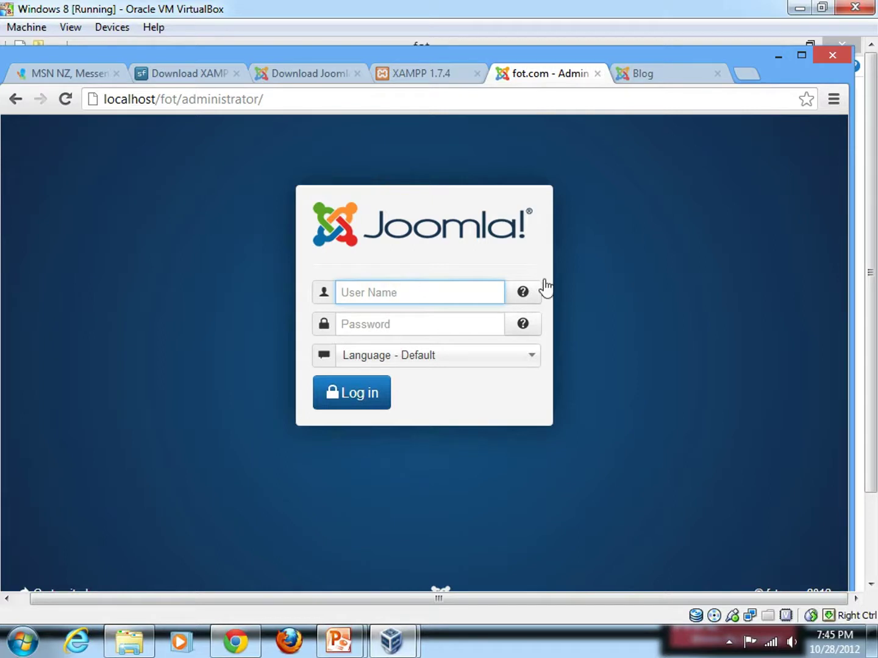
Step: Check the fot.com blog and XAMPP tabs, then return to the Windows 8 Features slide show
left_click(640, 80)
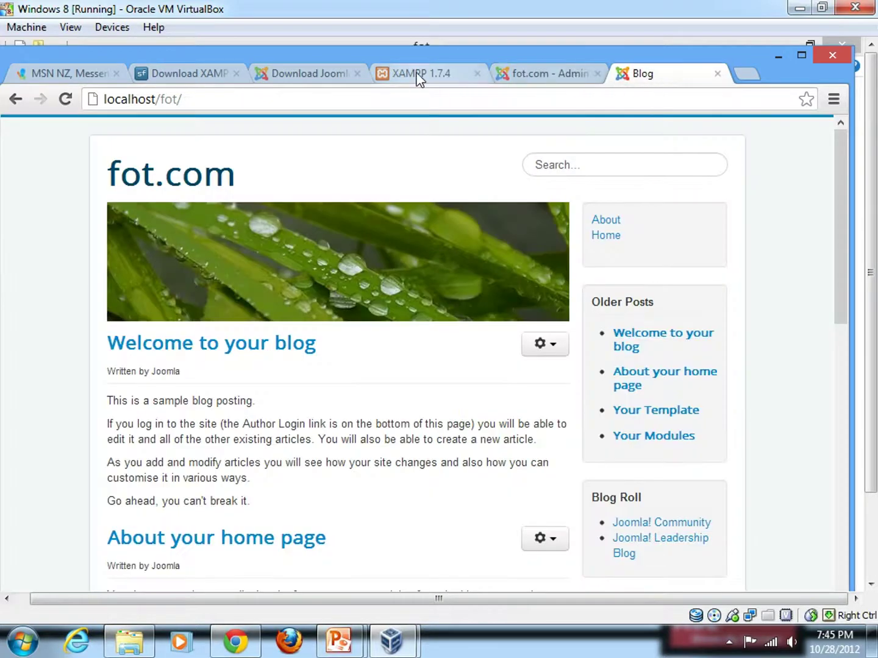
left_click(417, 76)
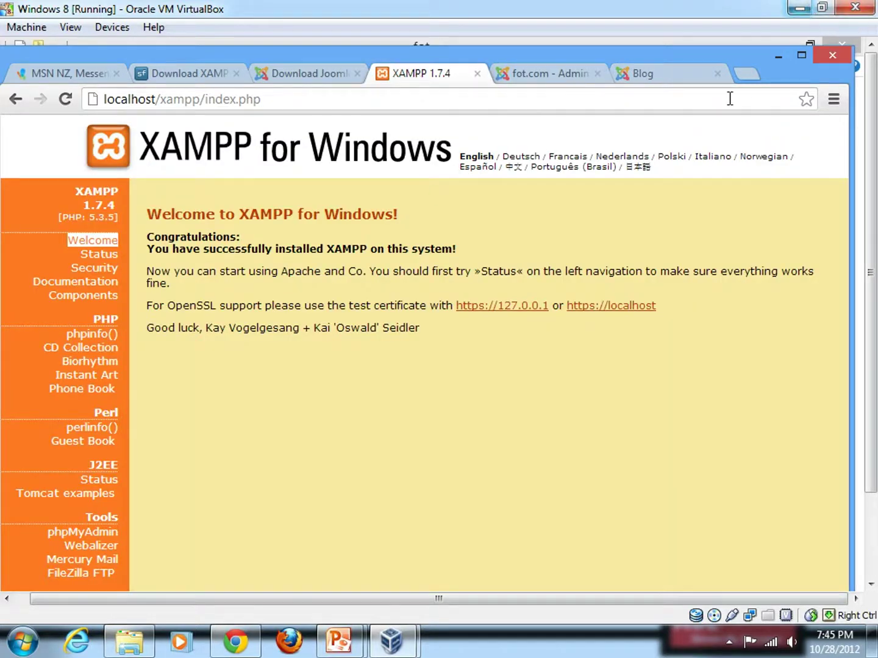
mouse_move(339, 641)
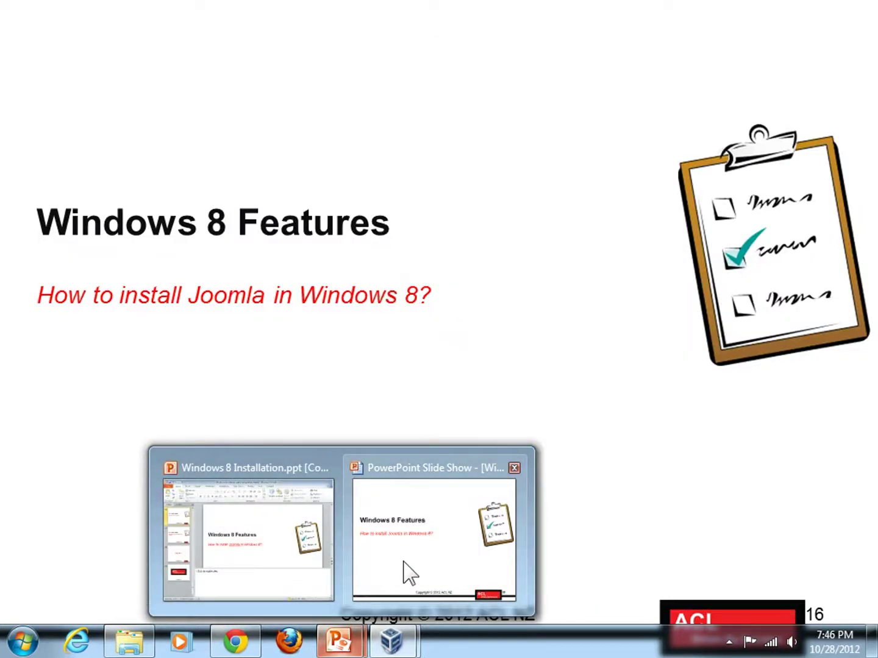
left_click(404, 562)
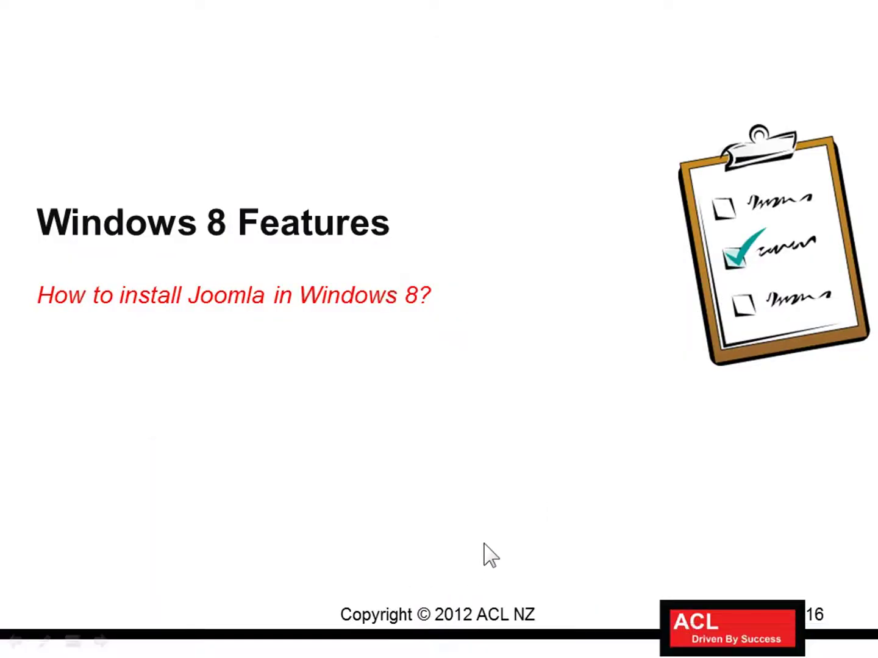